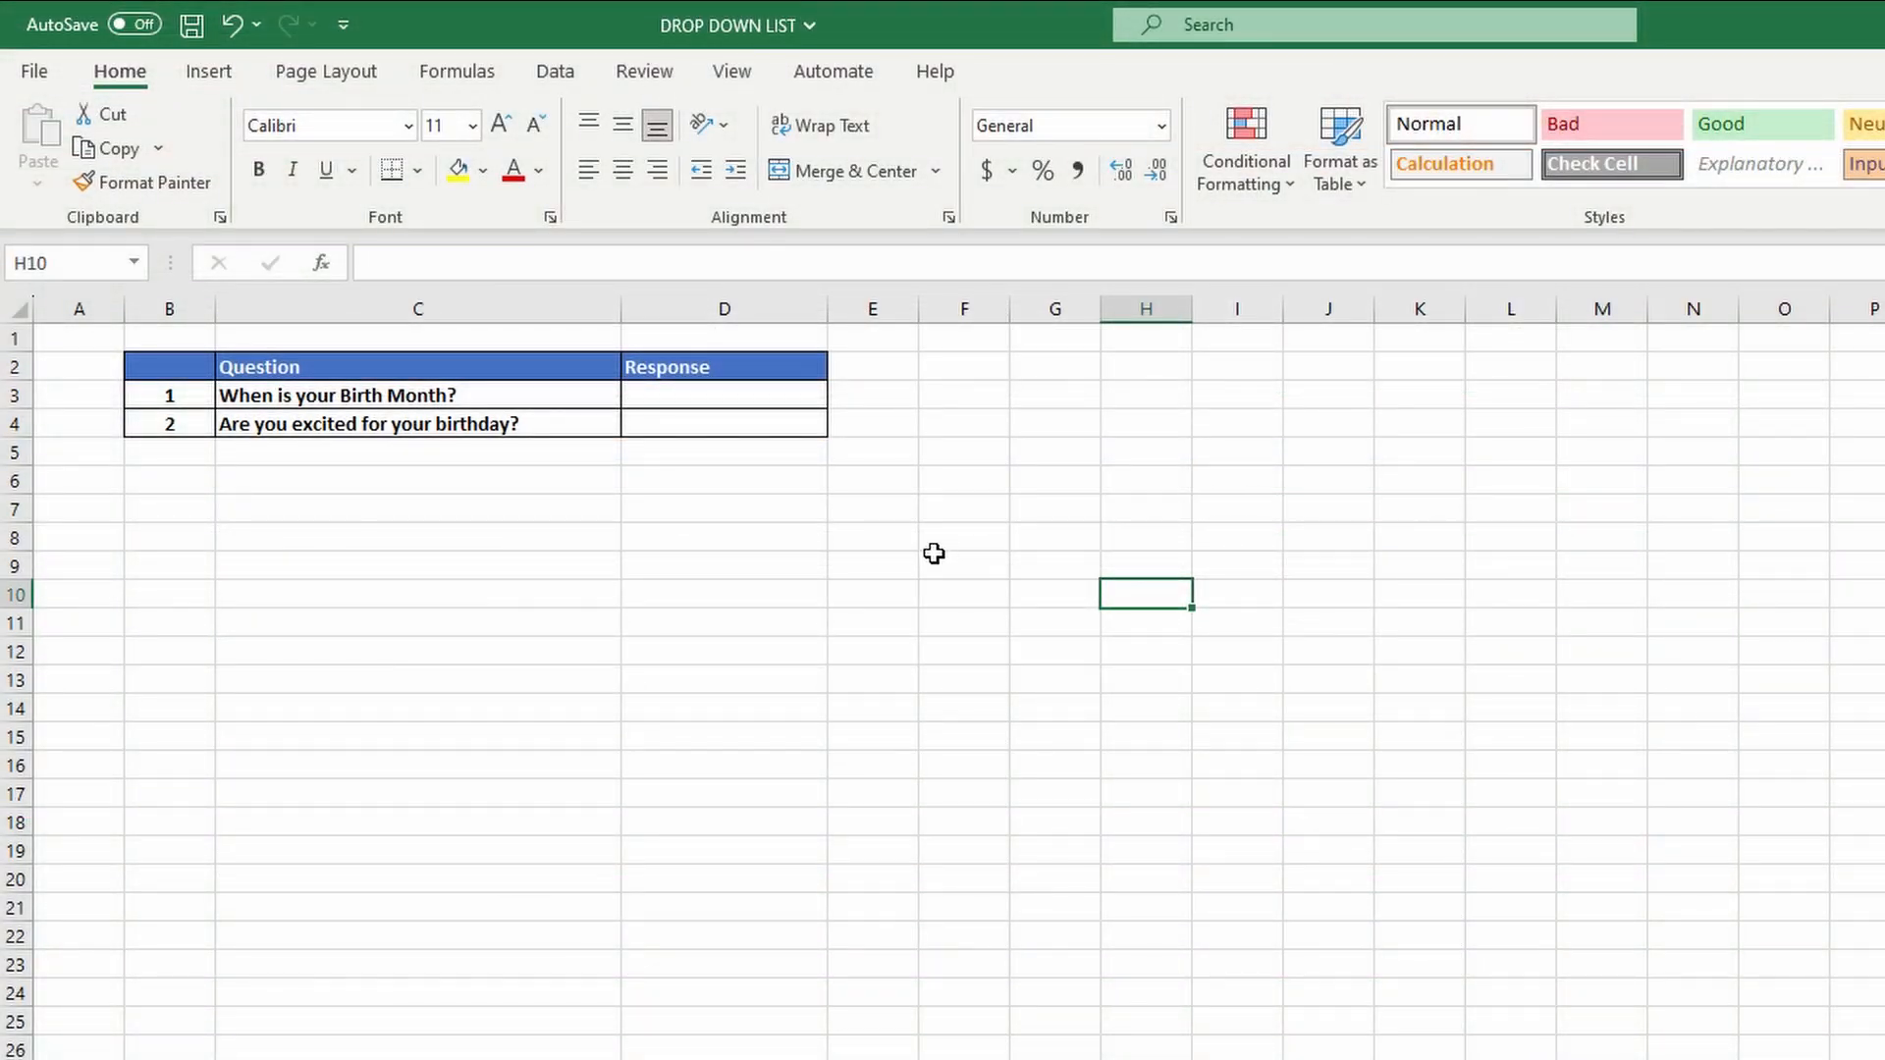
click(510, 401)
key(Right)
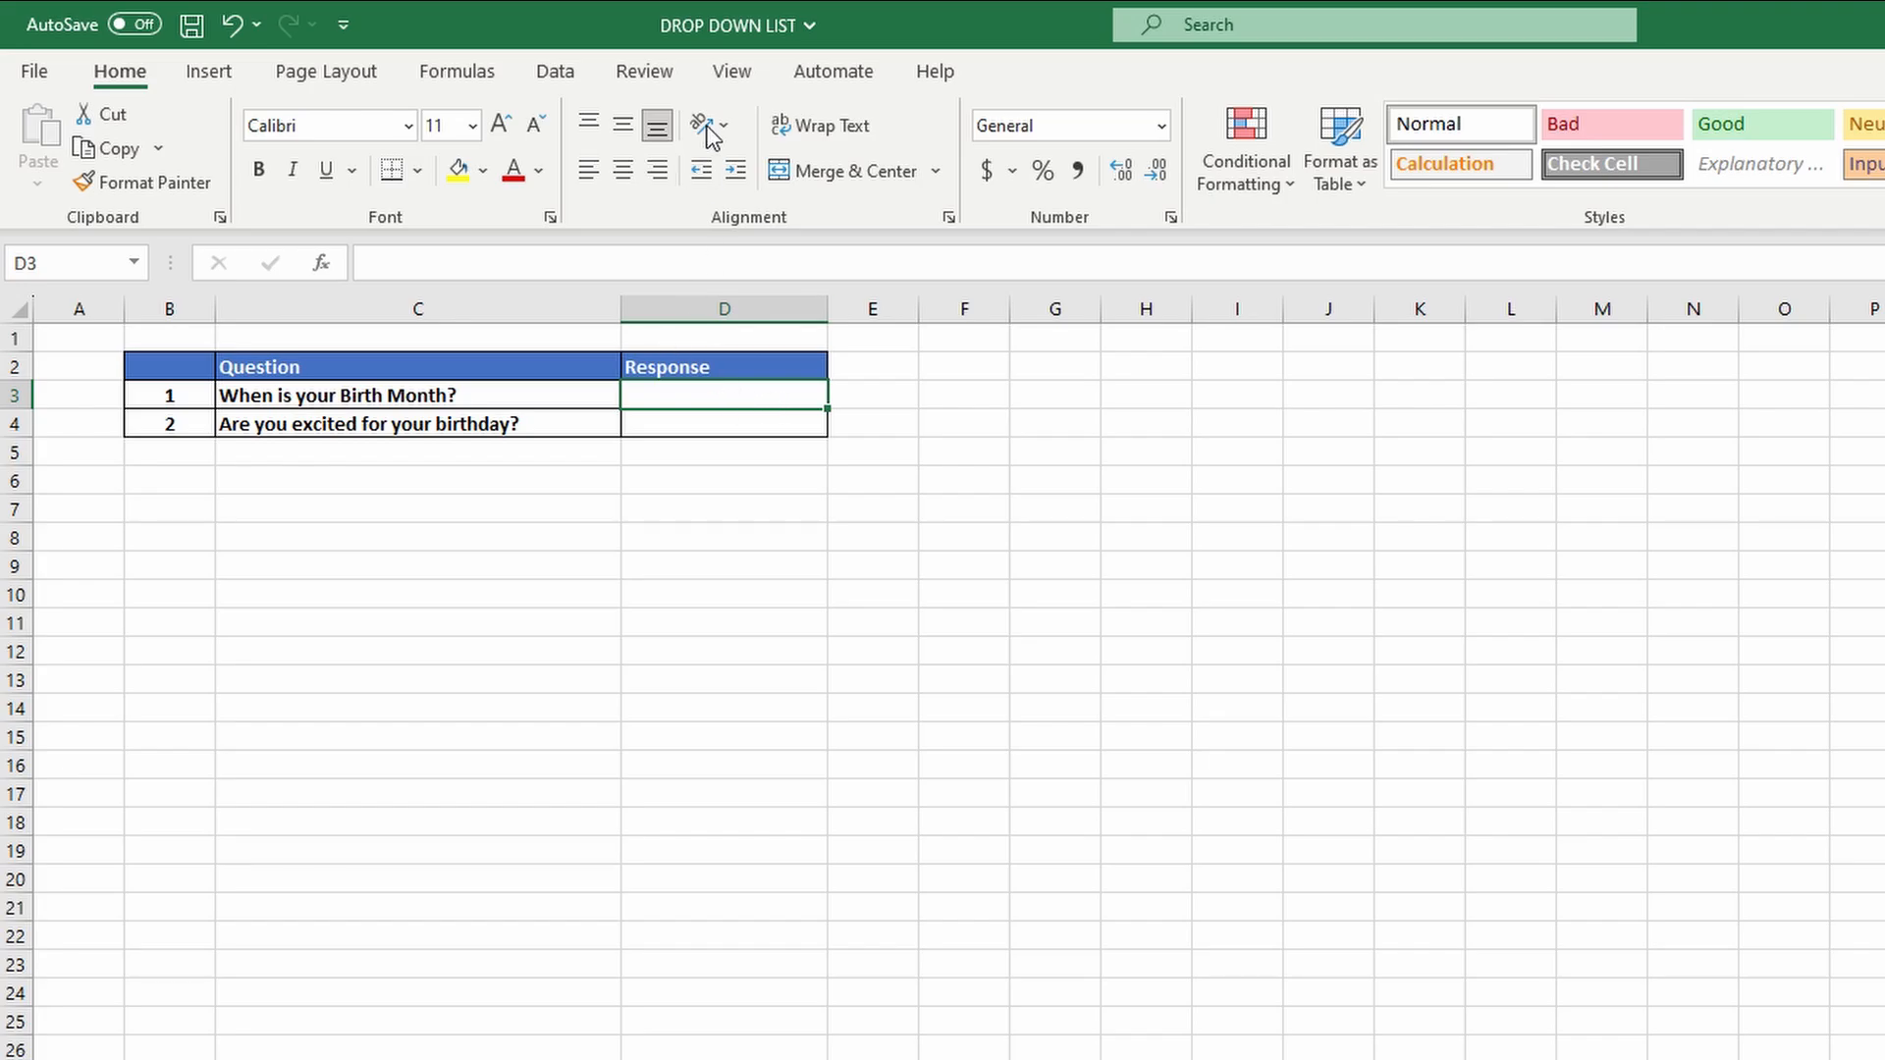
click(571, 75)
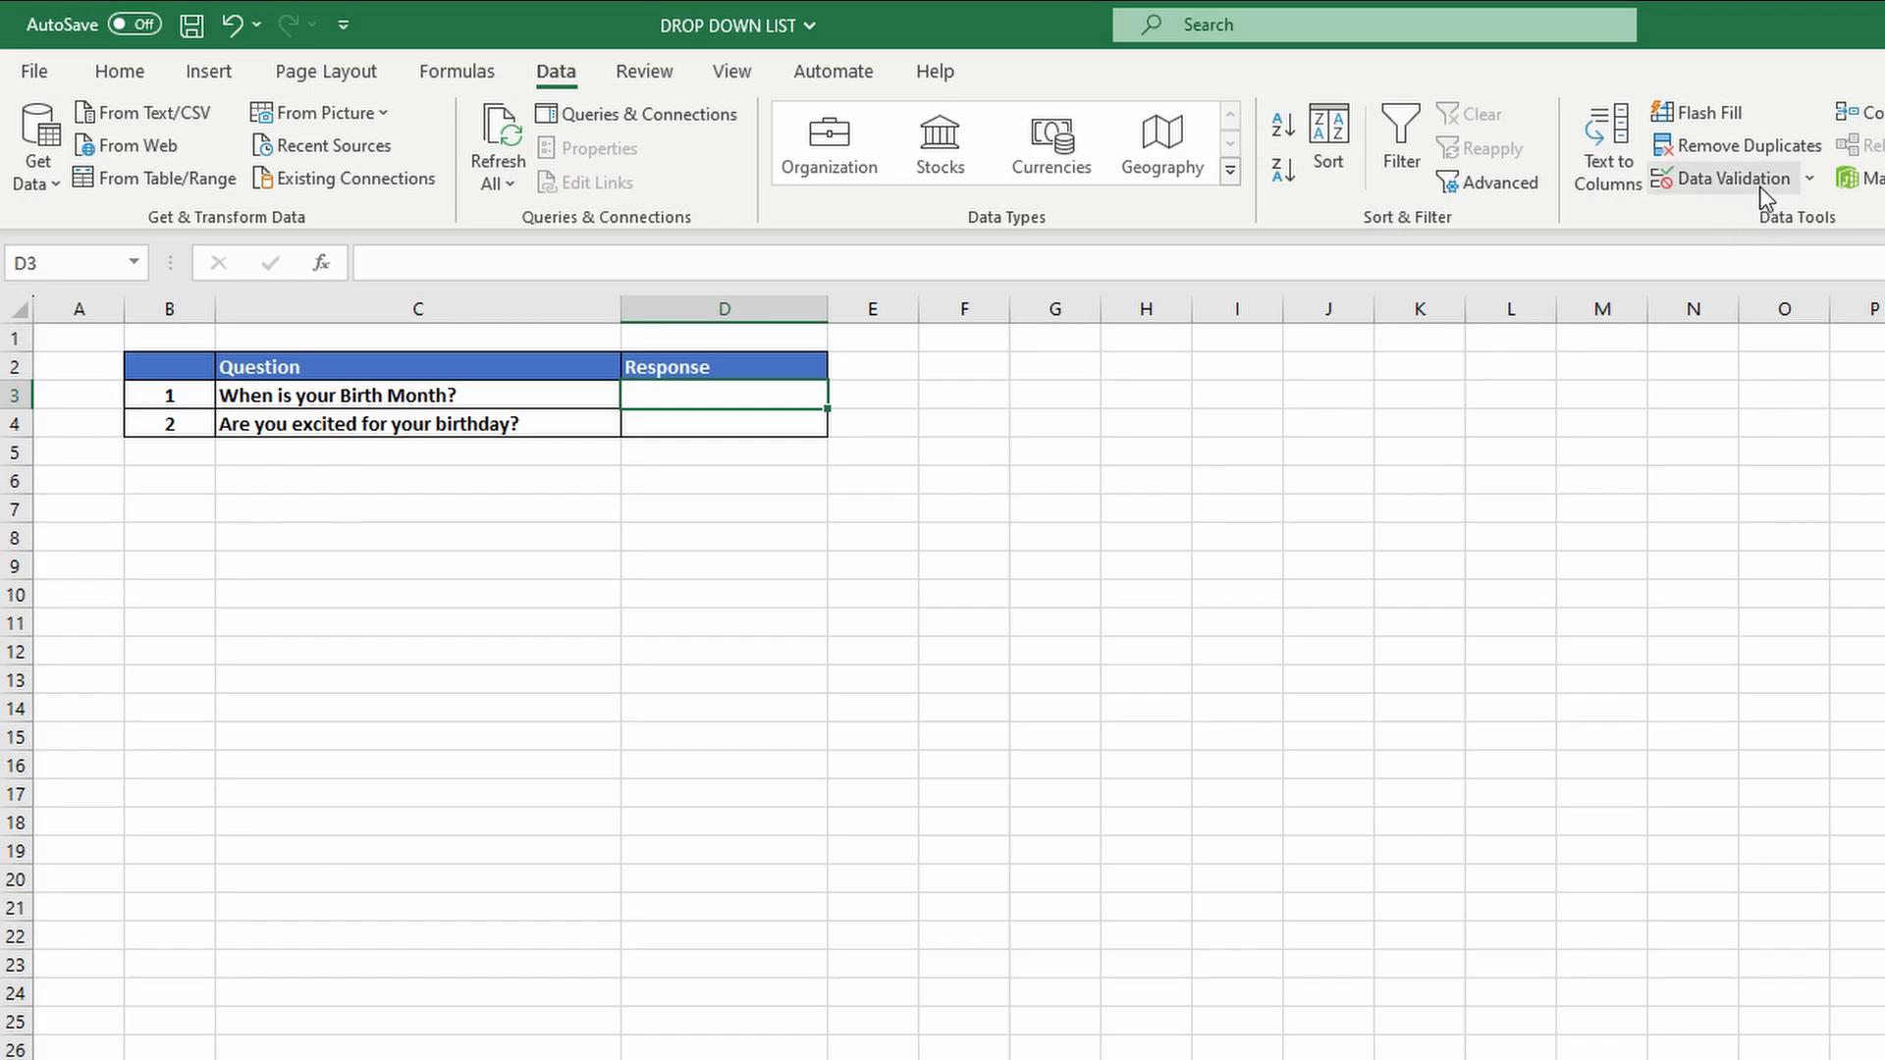
click(1816, 187)
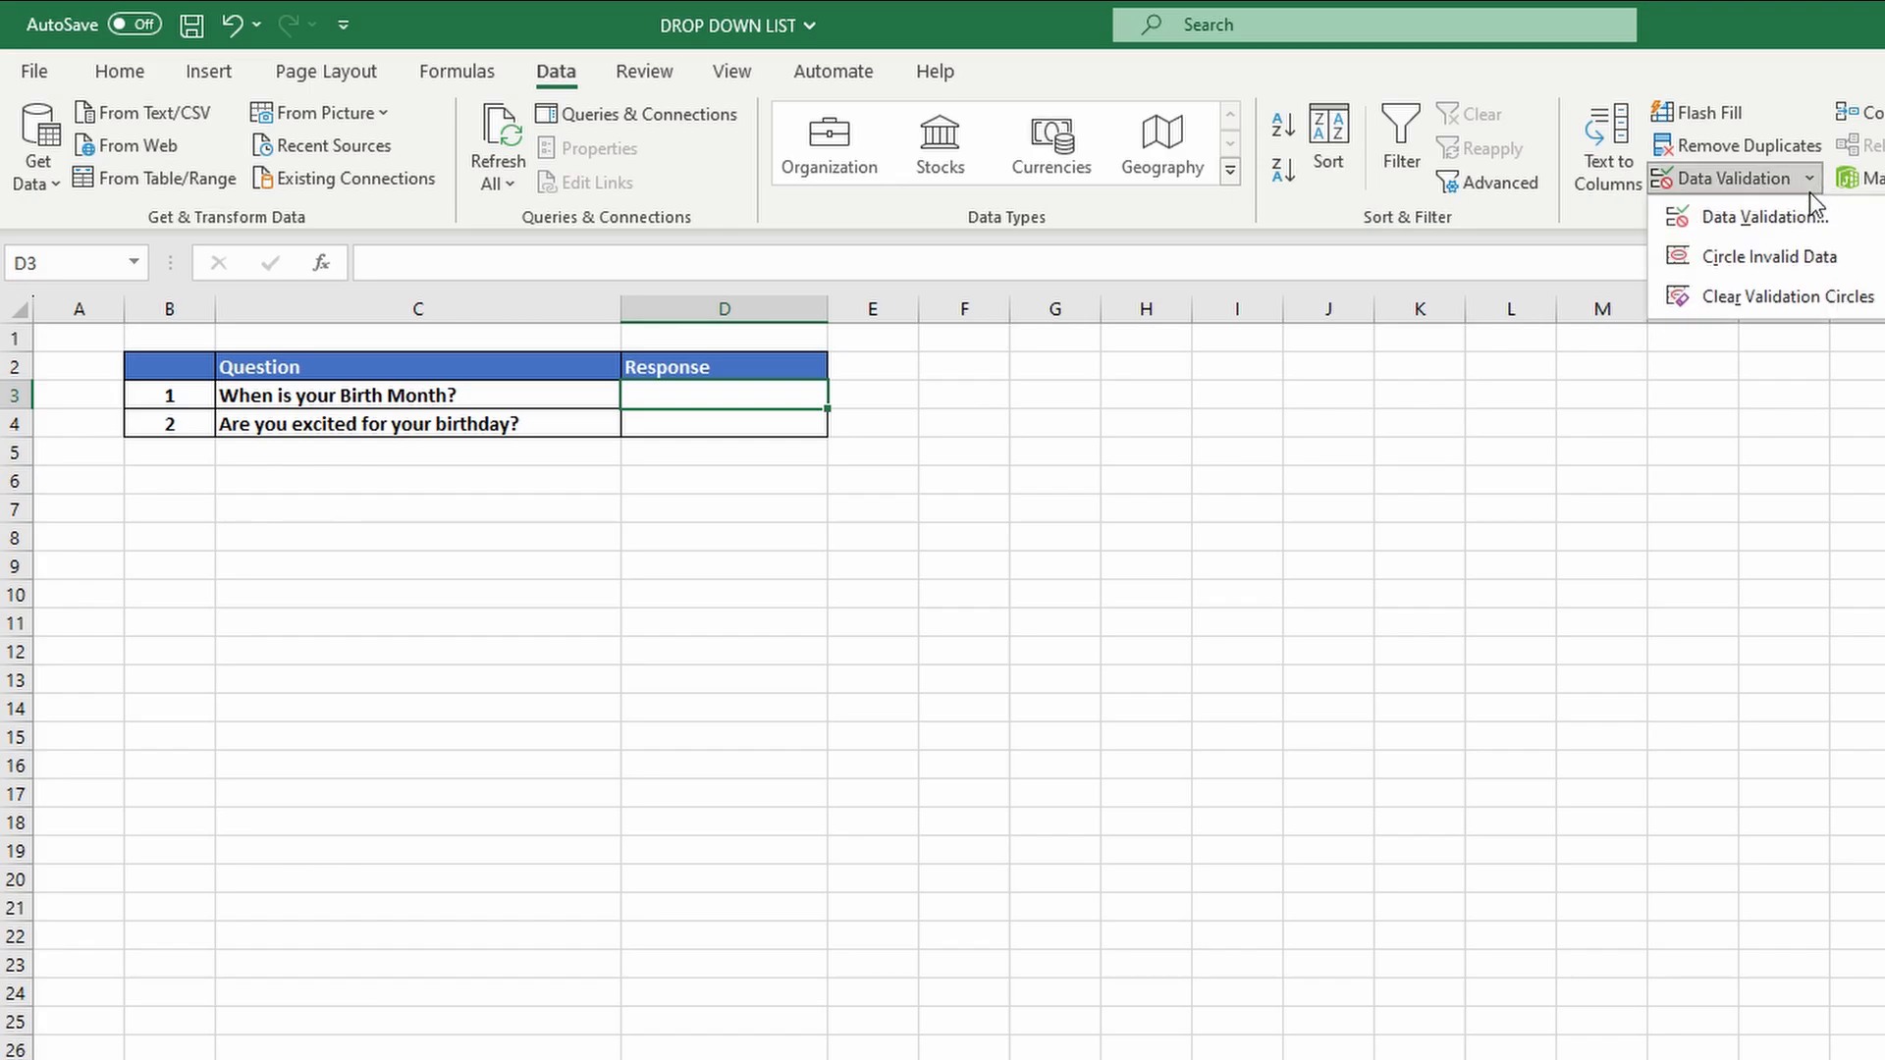
click(1812, 218)
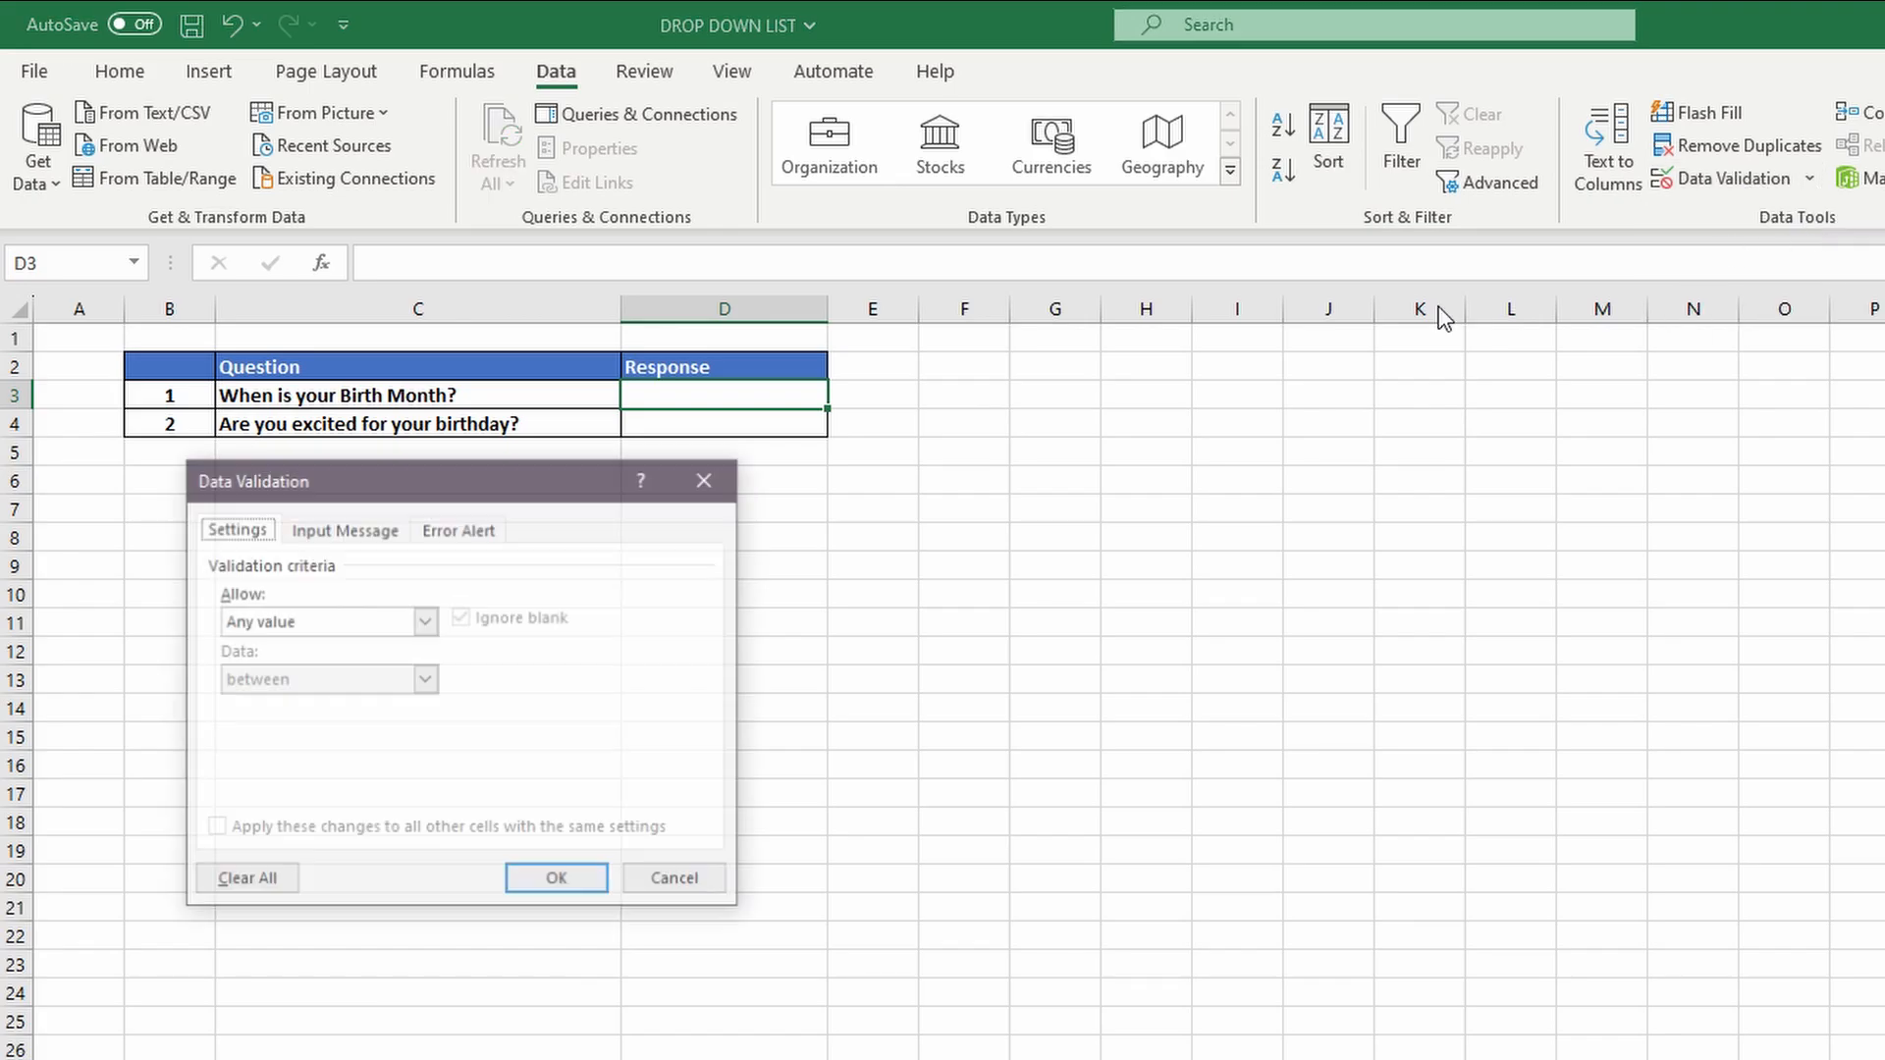
mouse_move(473, 485)
mouse_down()
mouse_move(725, 463)
mouse_move(465, 496)
mouse_up()
click(421, 638)
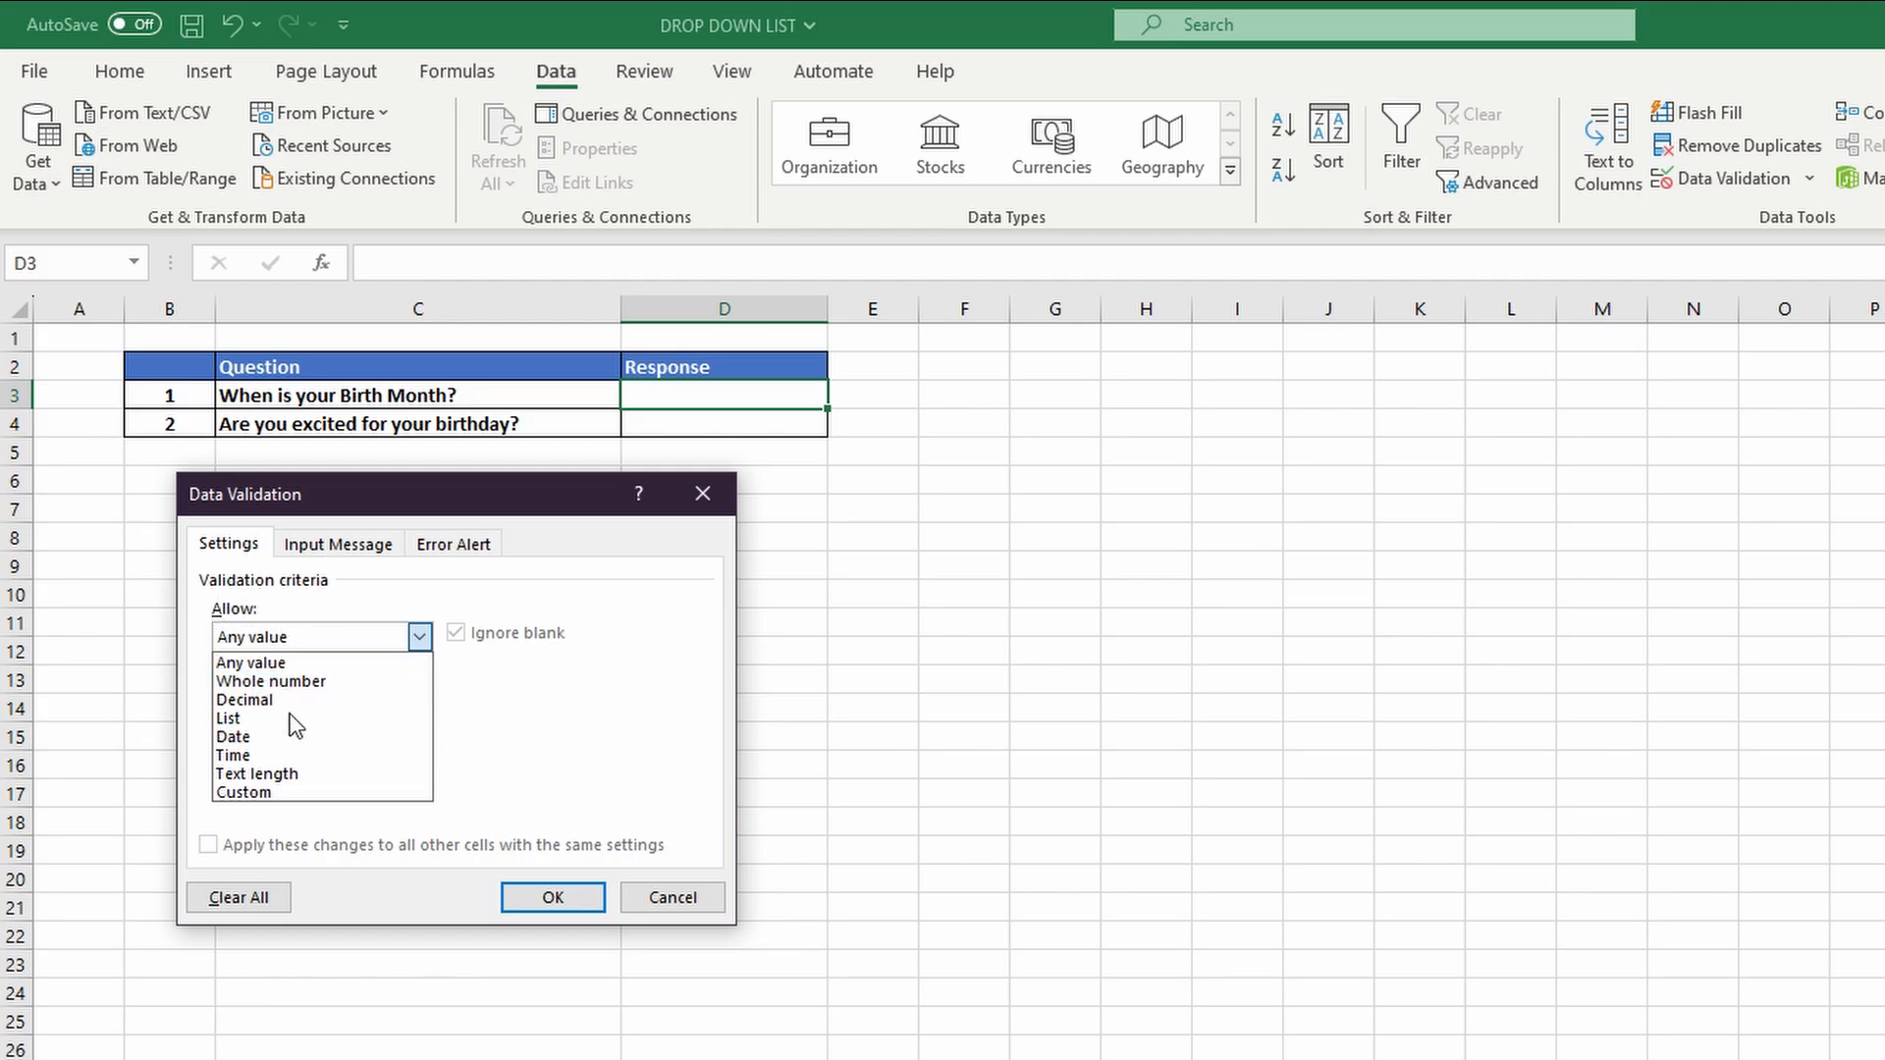
click(280, 719)
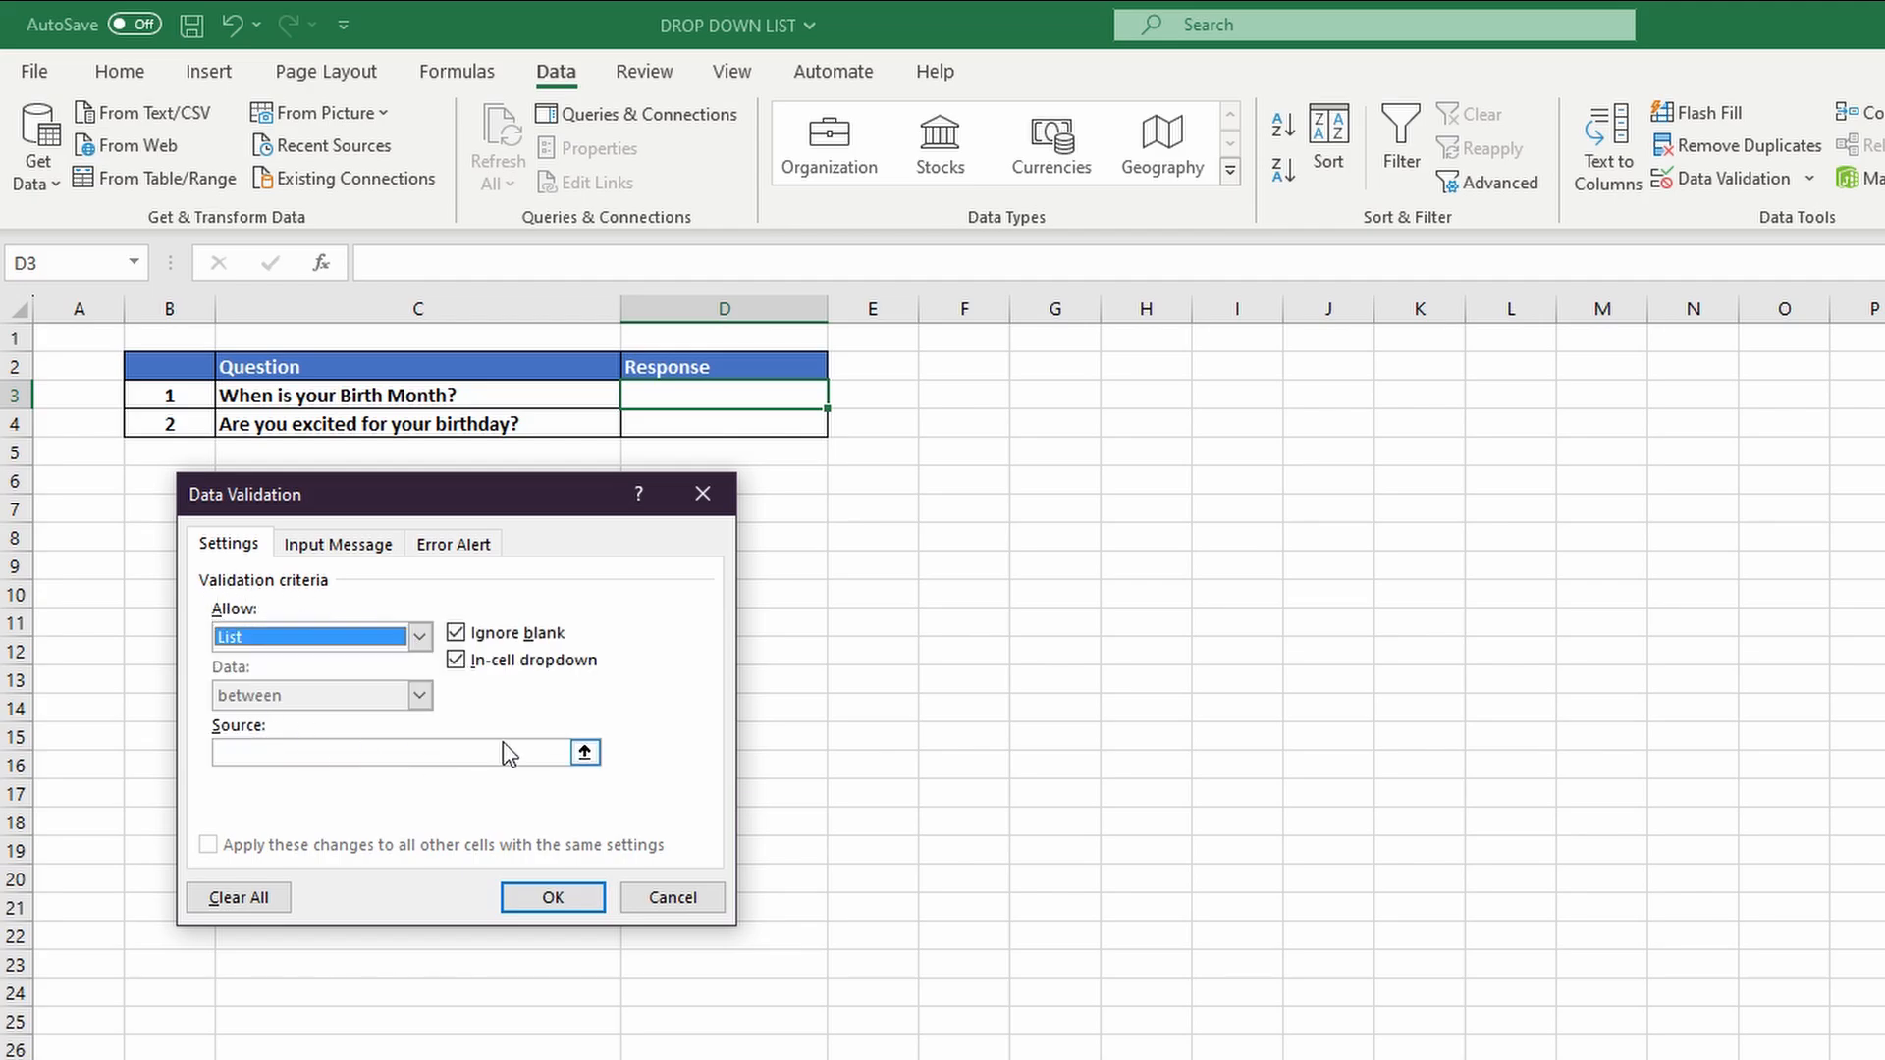
click(587, 753)
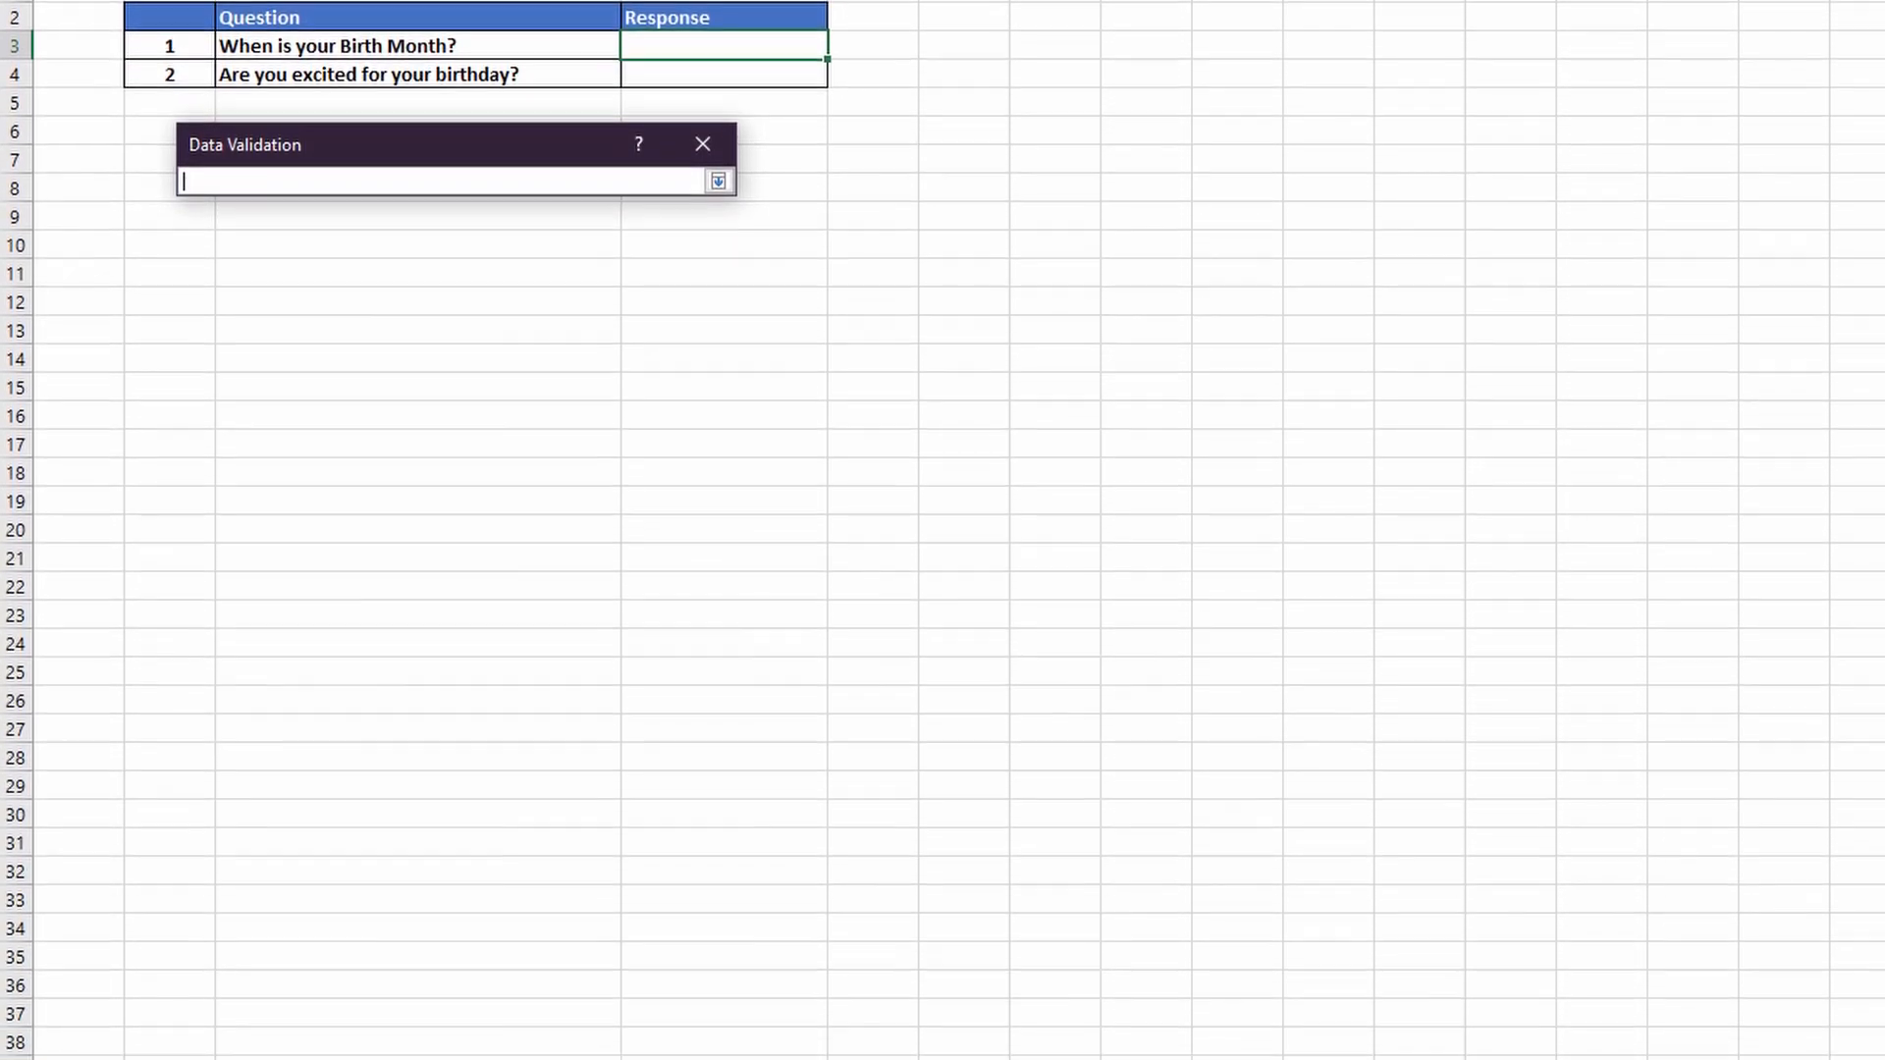
click(332, 1032)
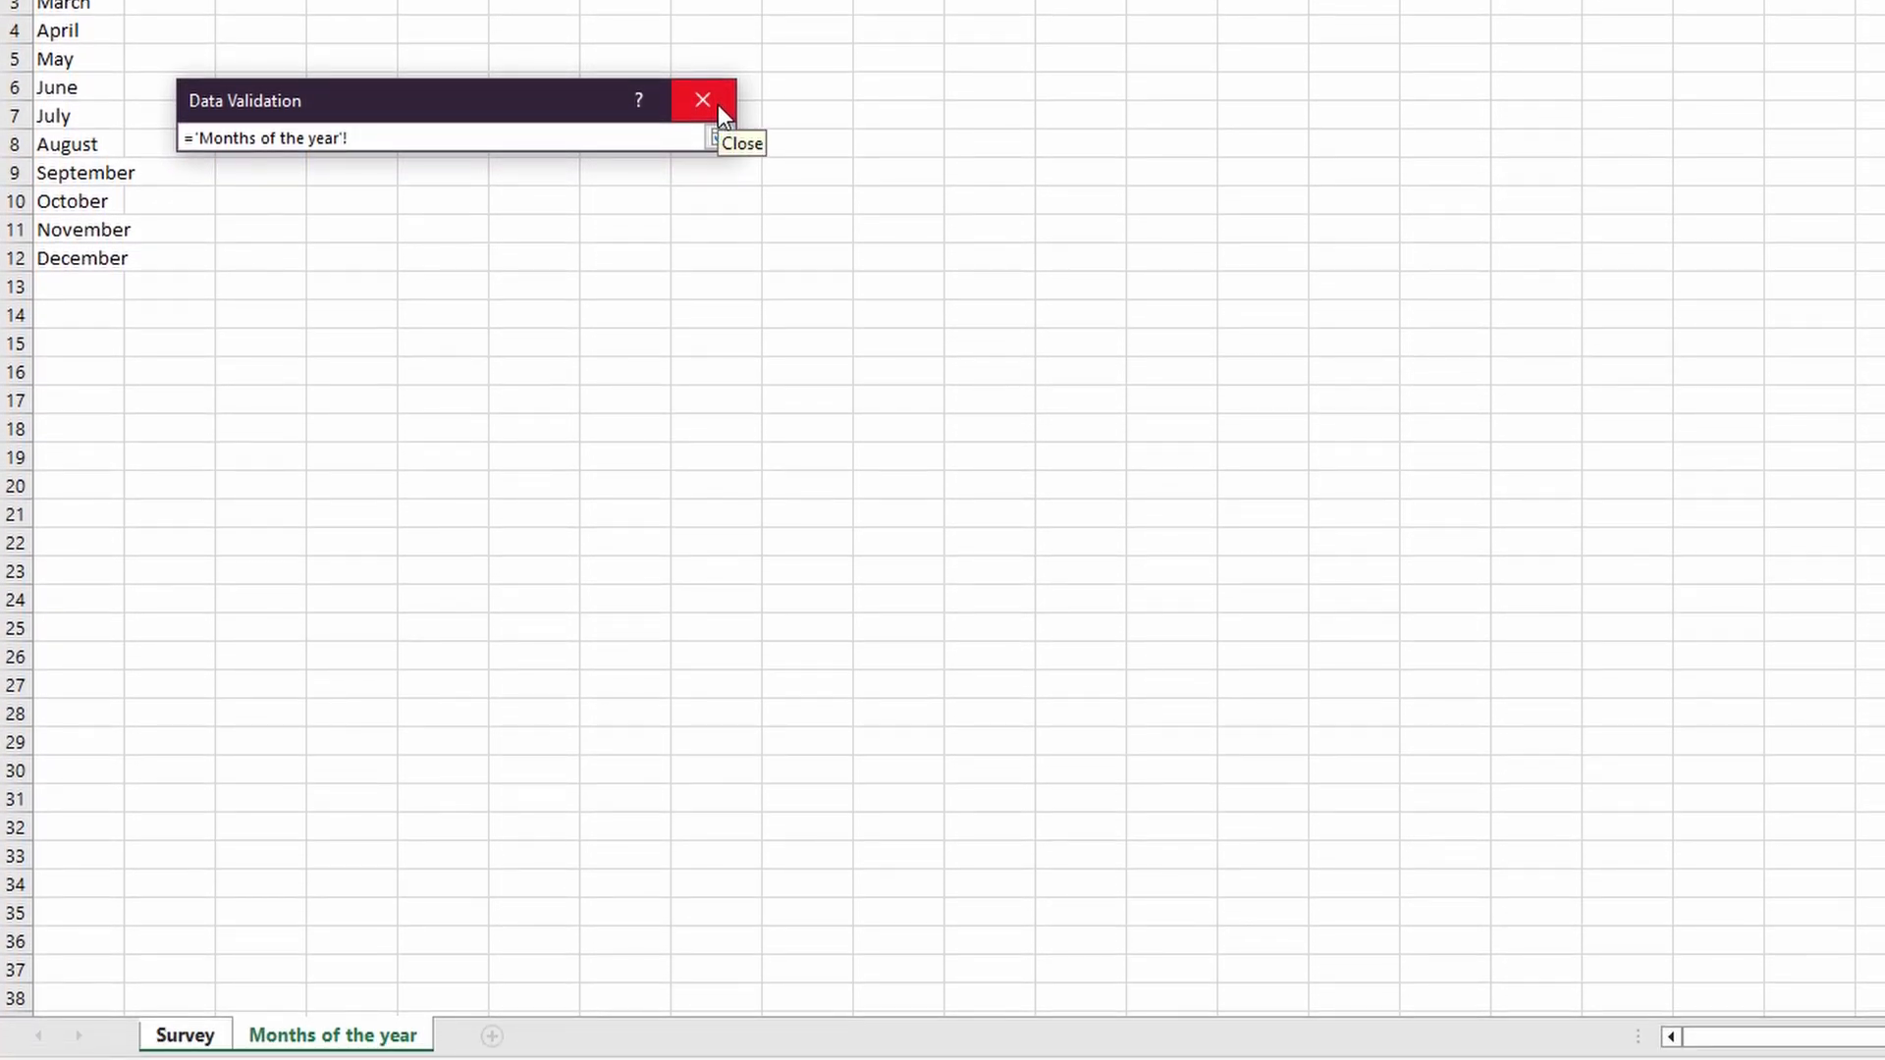
click(716, 104)
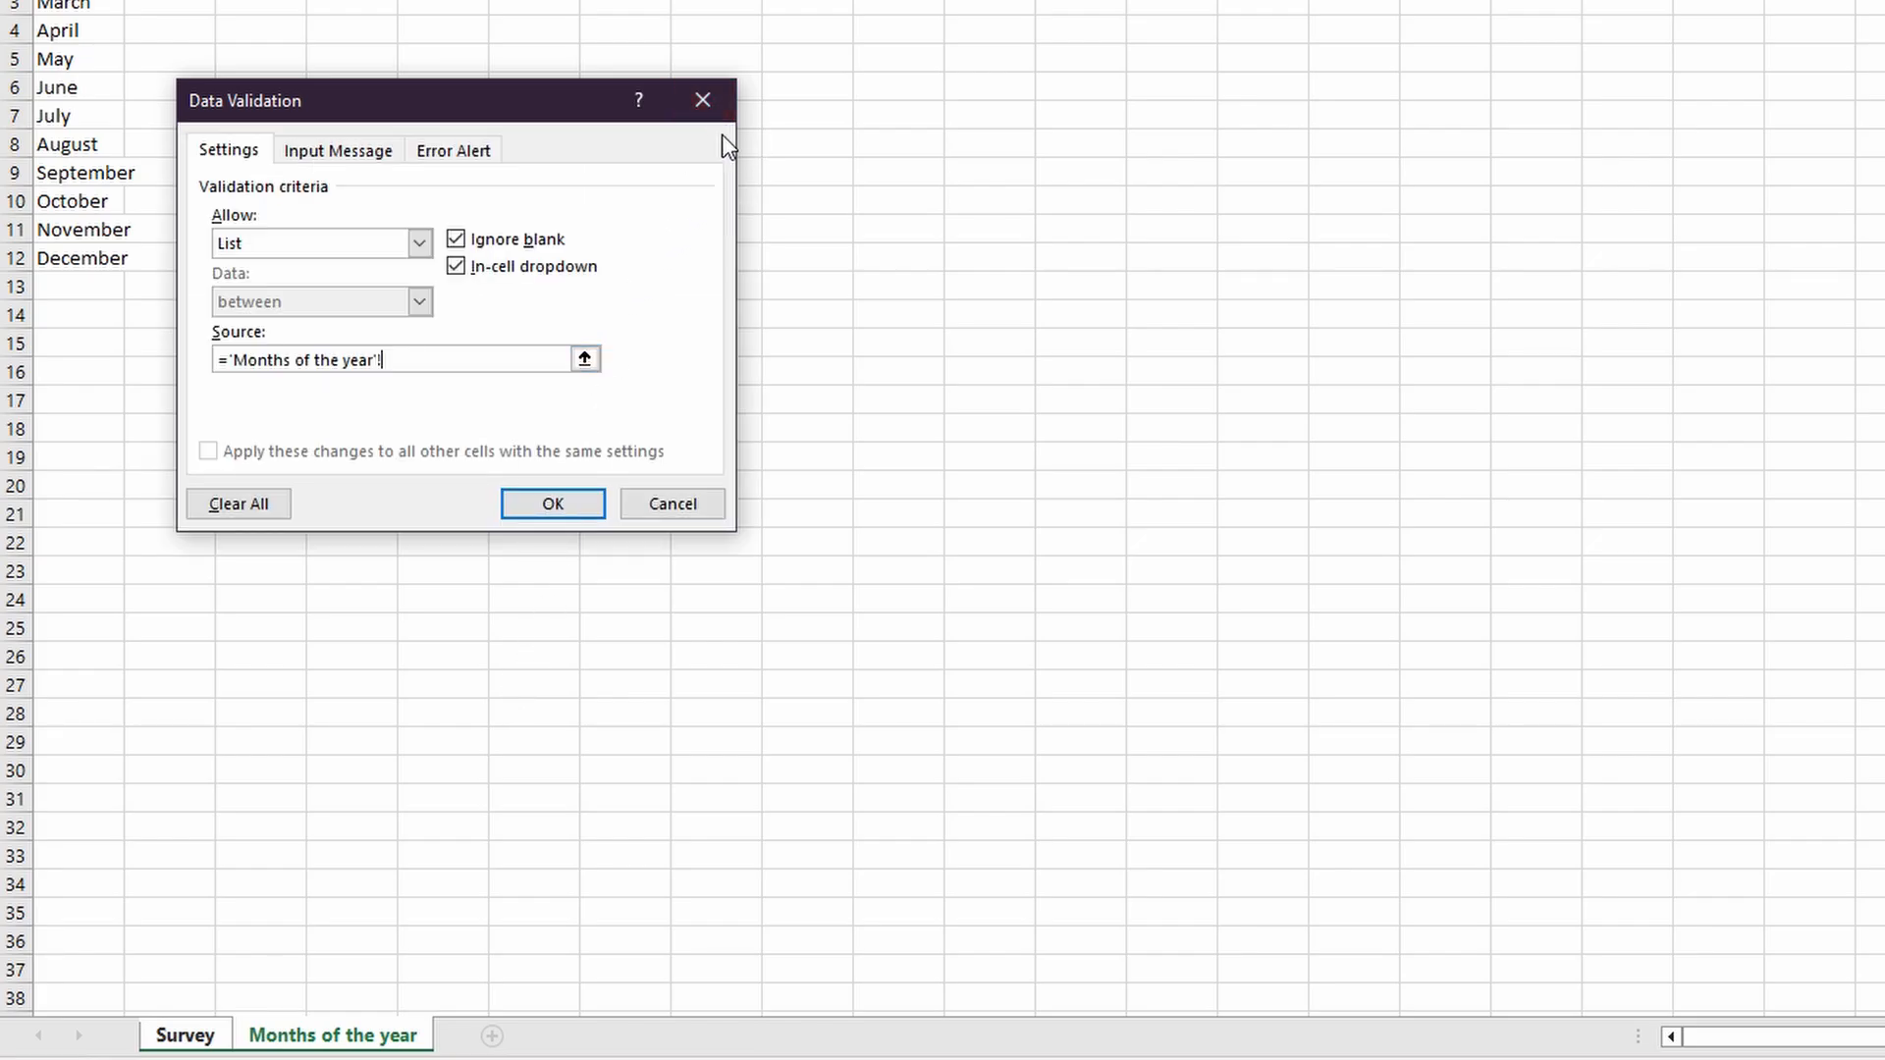
click(709, 104)
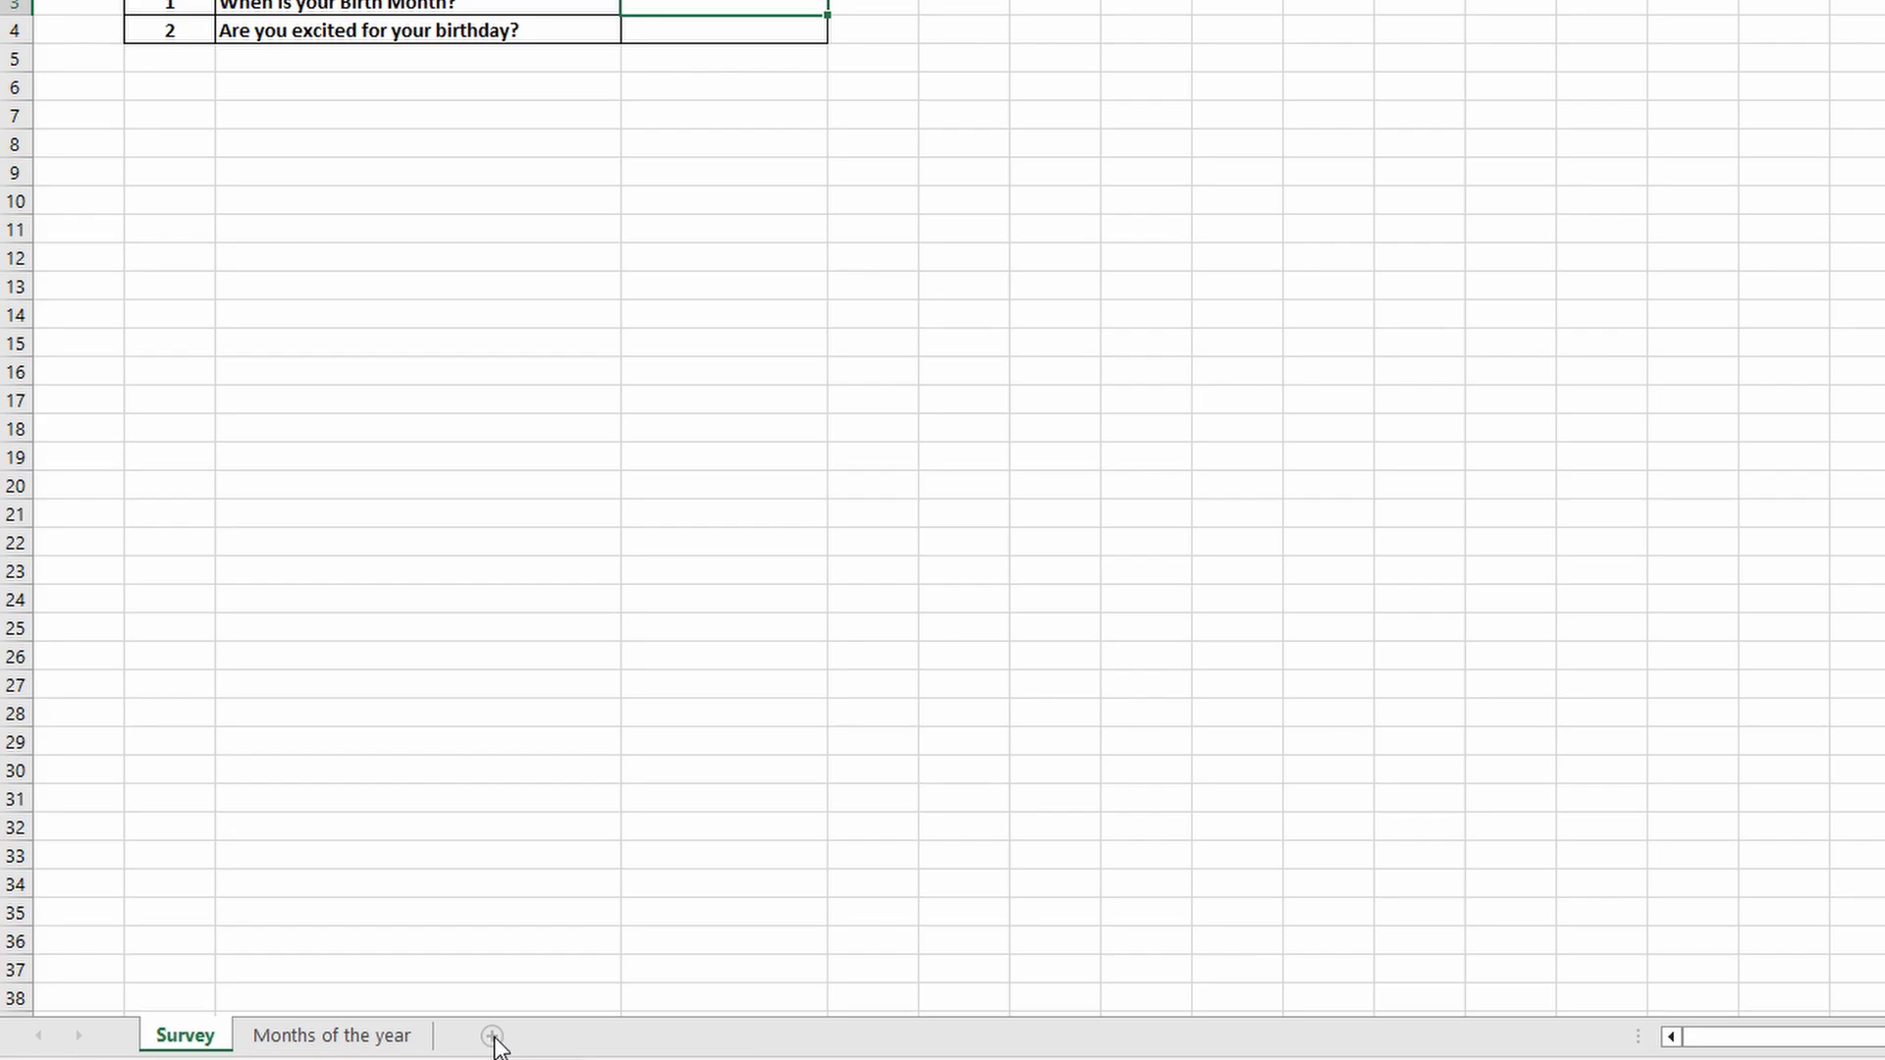
click(492, 1037)
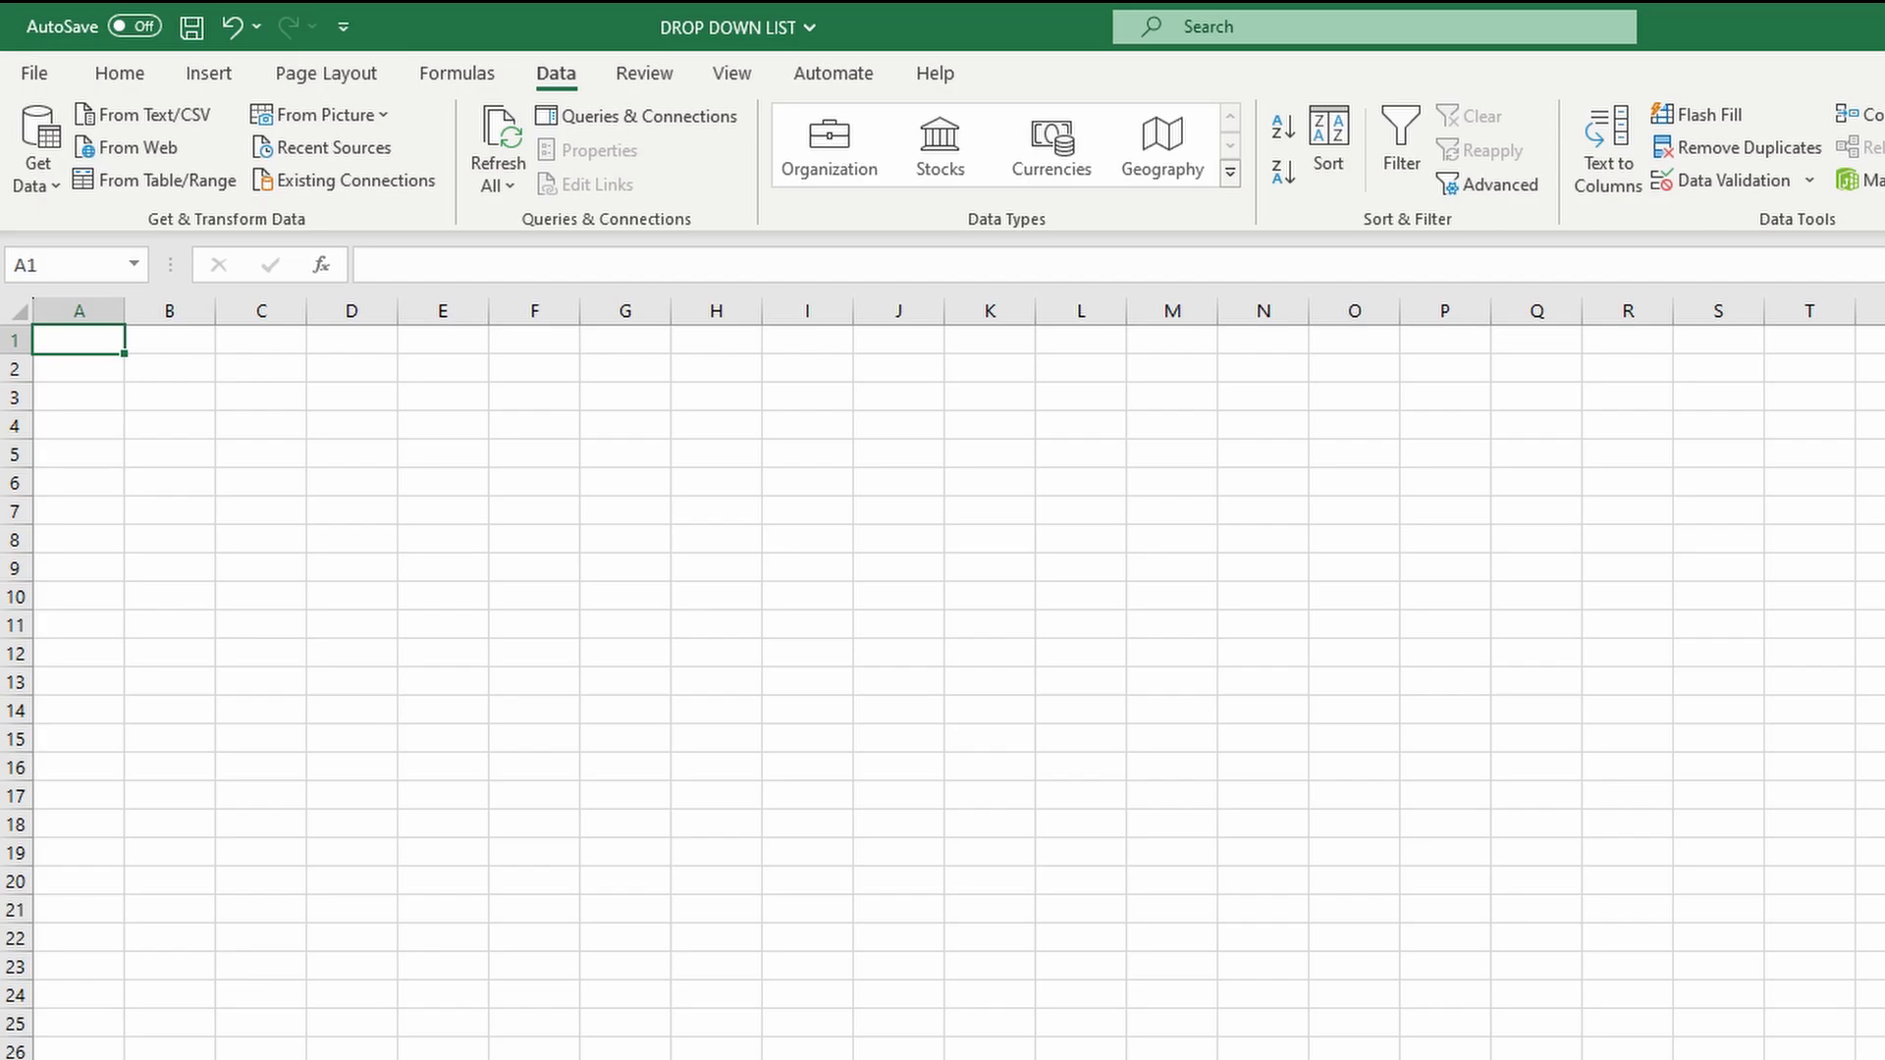
right_click(282, 1059)
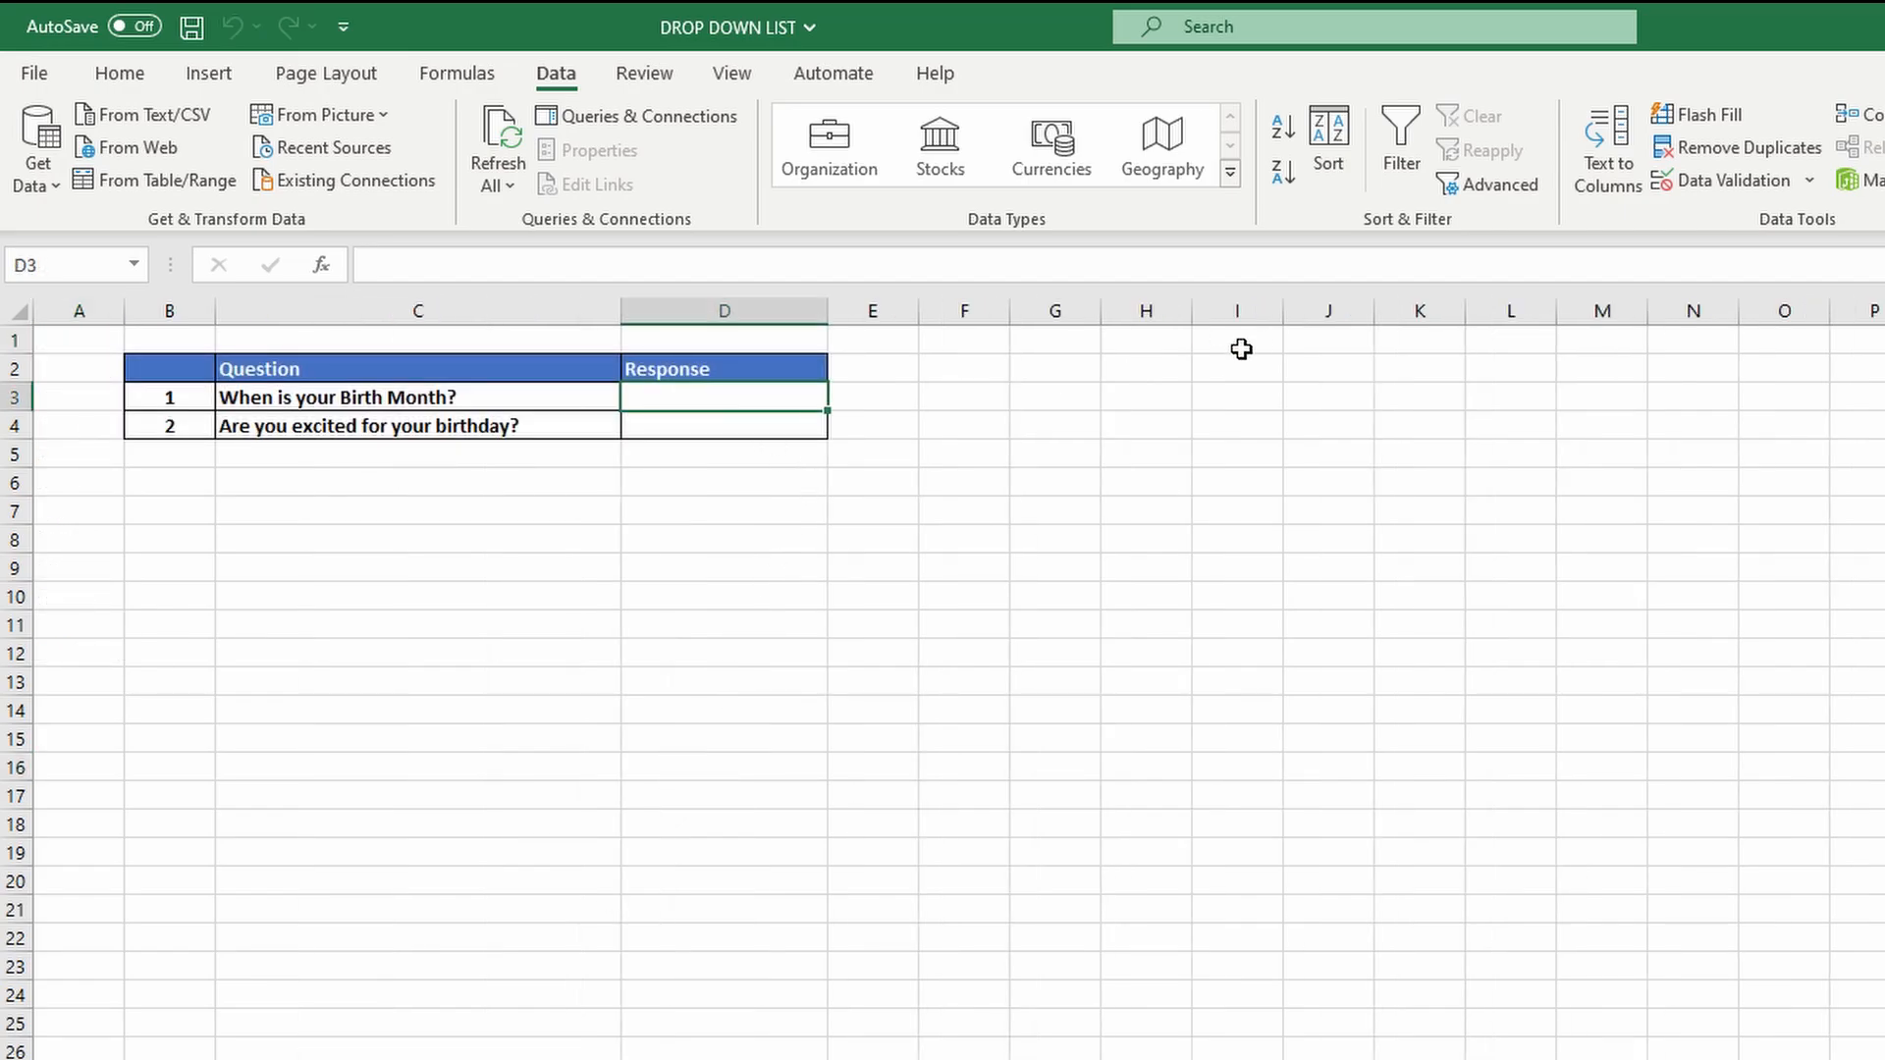
Step: Apply list data validation to birth-month response cell D3, using A1:A12 on the 'Months of the year' sheet as the source
click(1752, 180)
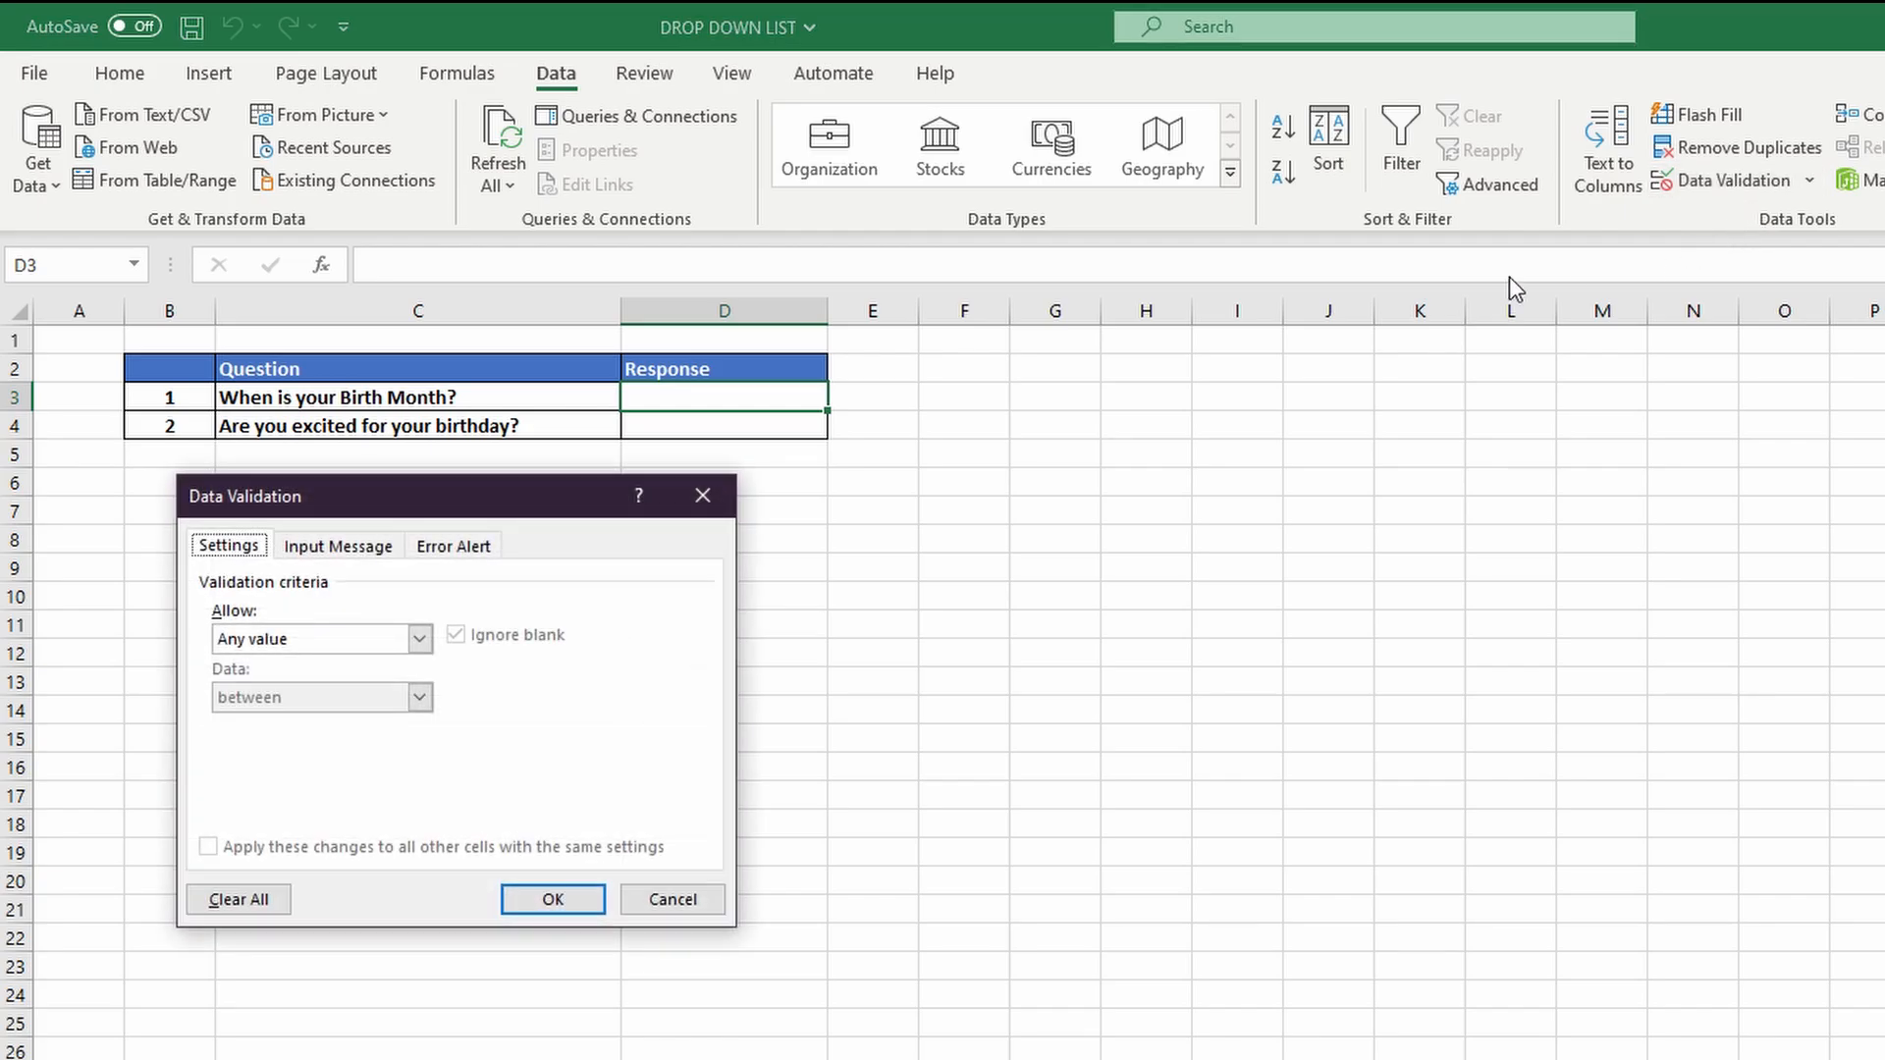
click(402, 640)
click(297, 718)
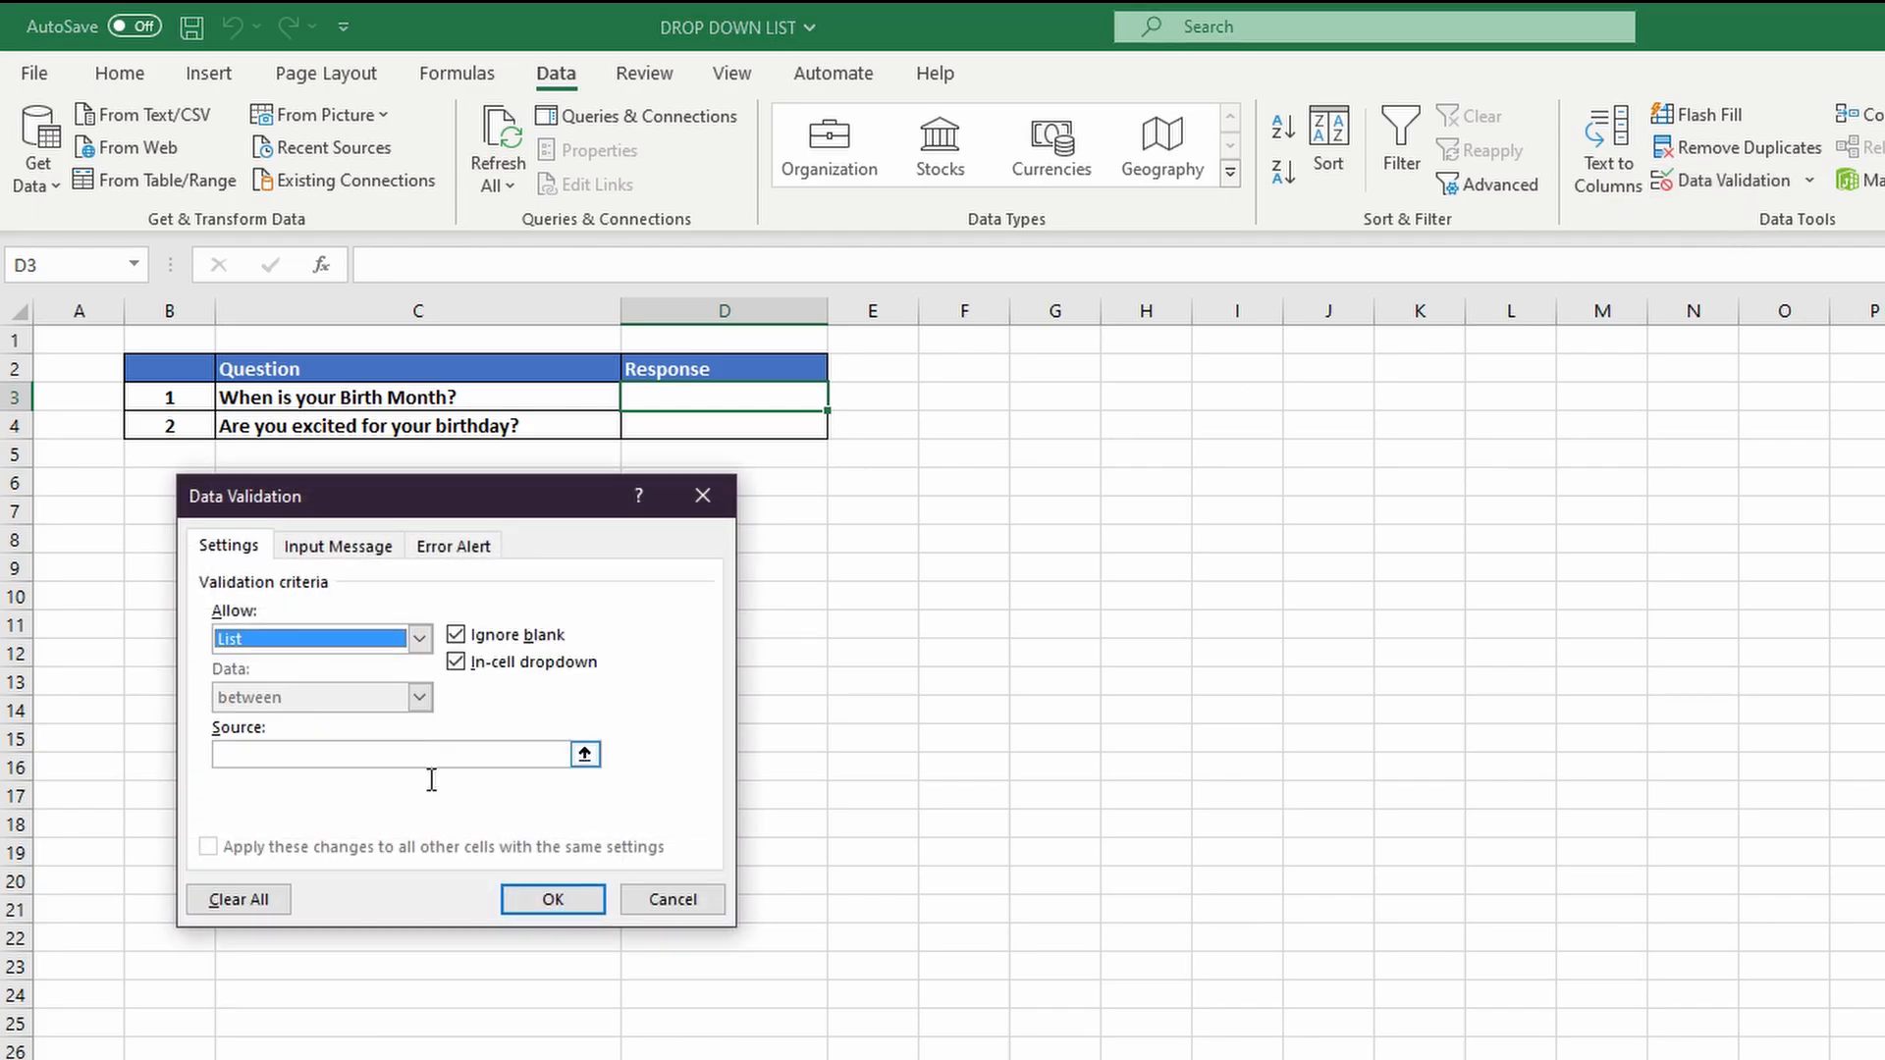
click(585, 753)
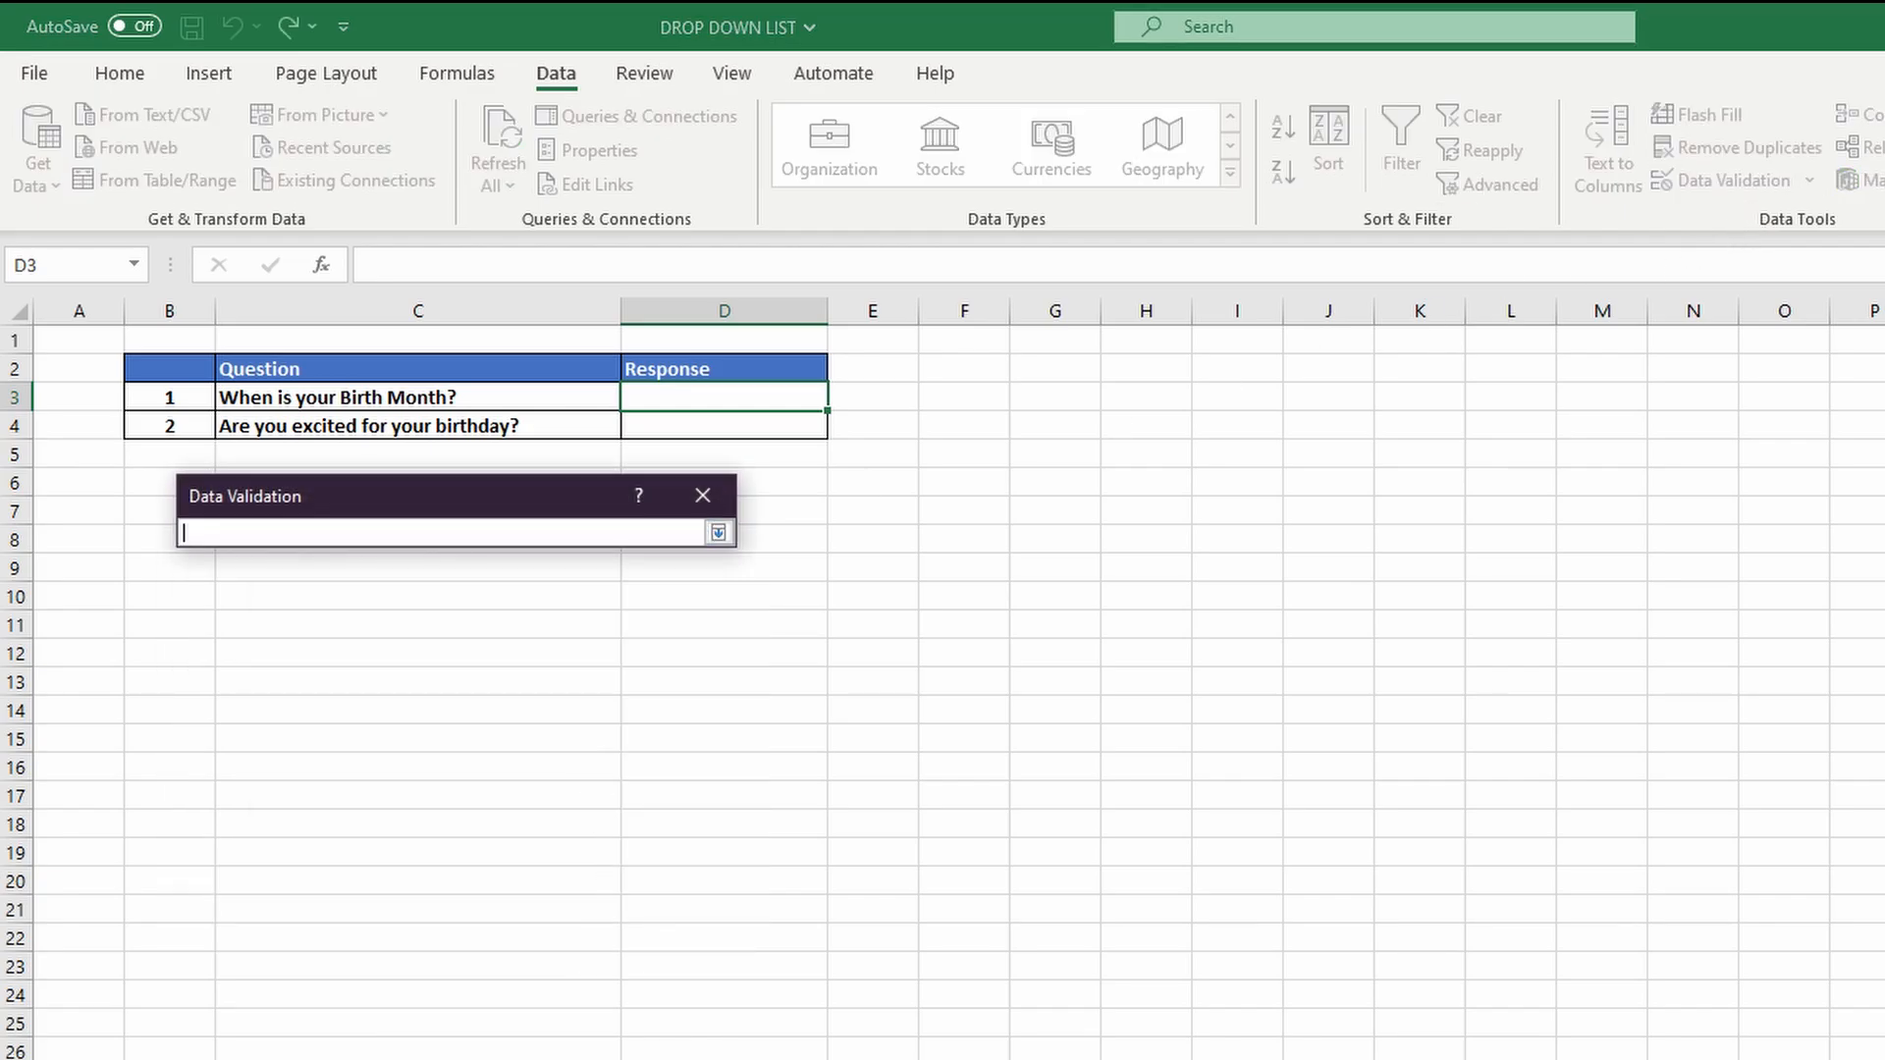
click(719, 533)
click(589, 758)
key(ctrl+Page_Down)
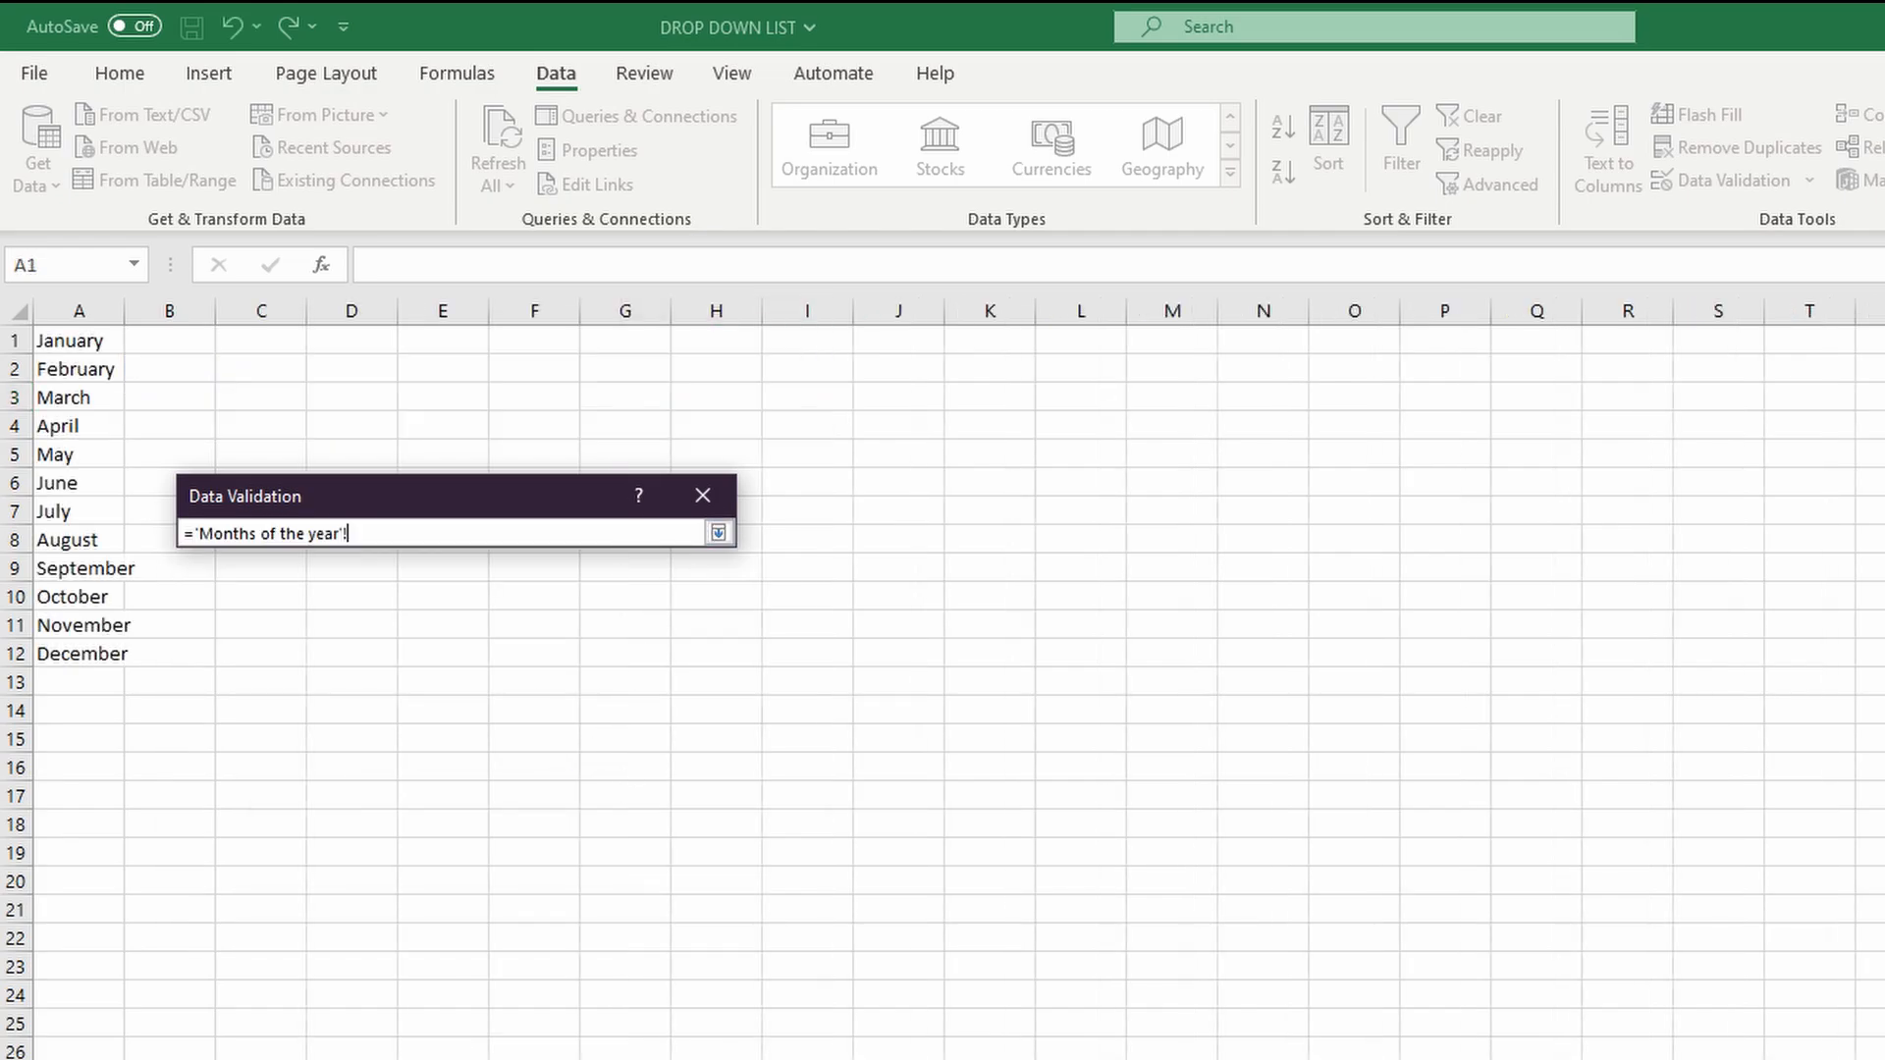
drag(76, 349, 72, 660)
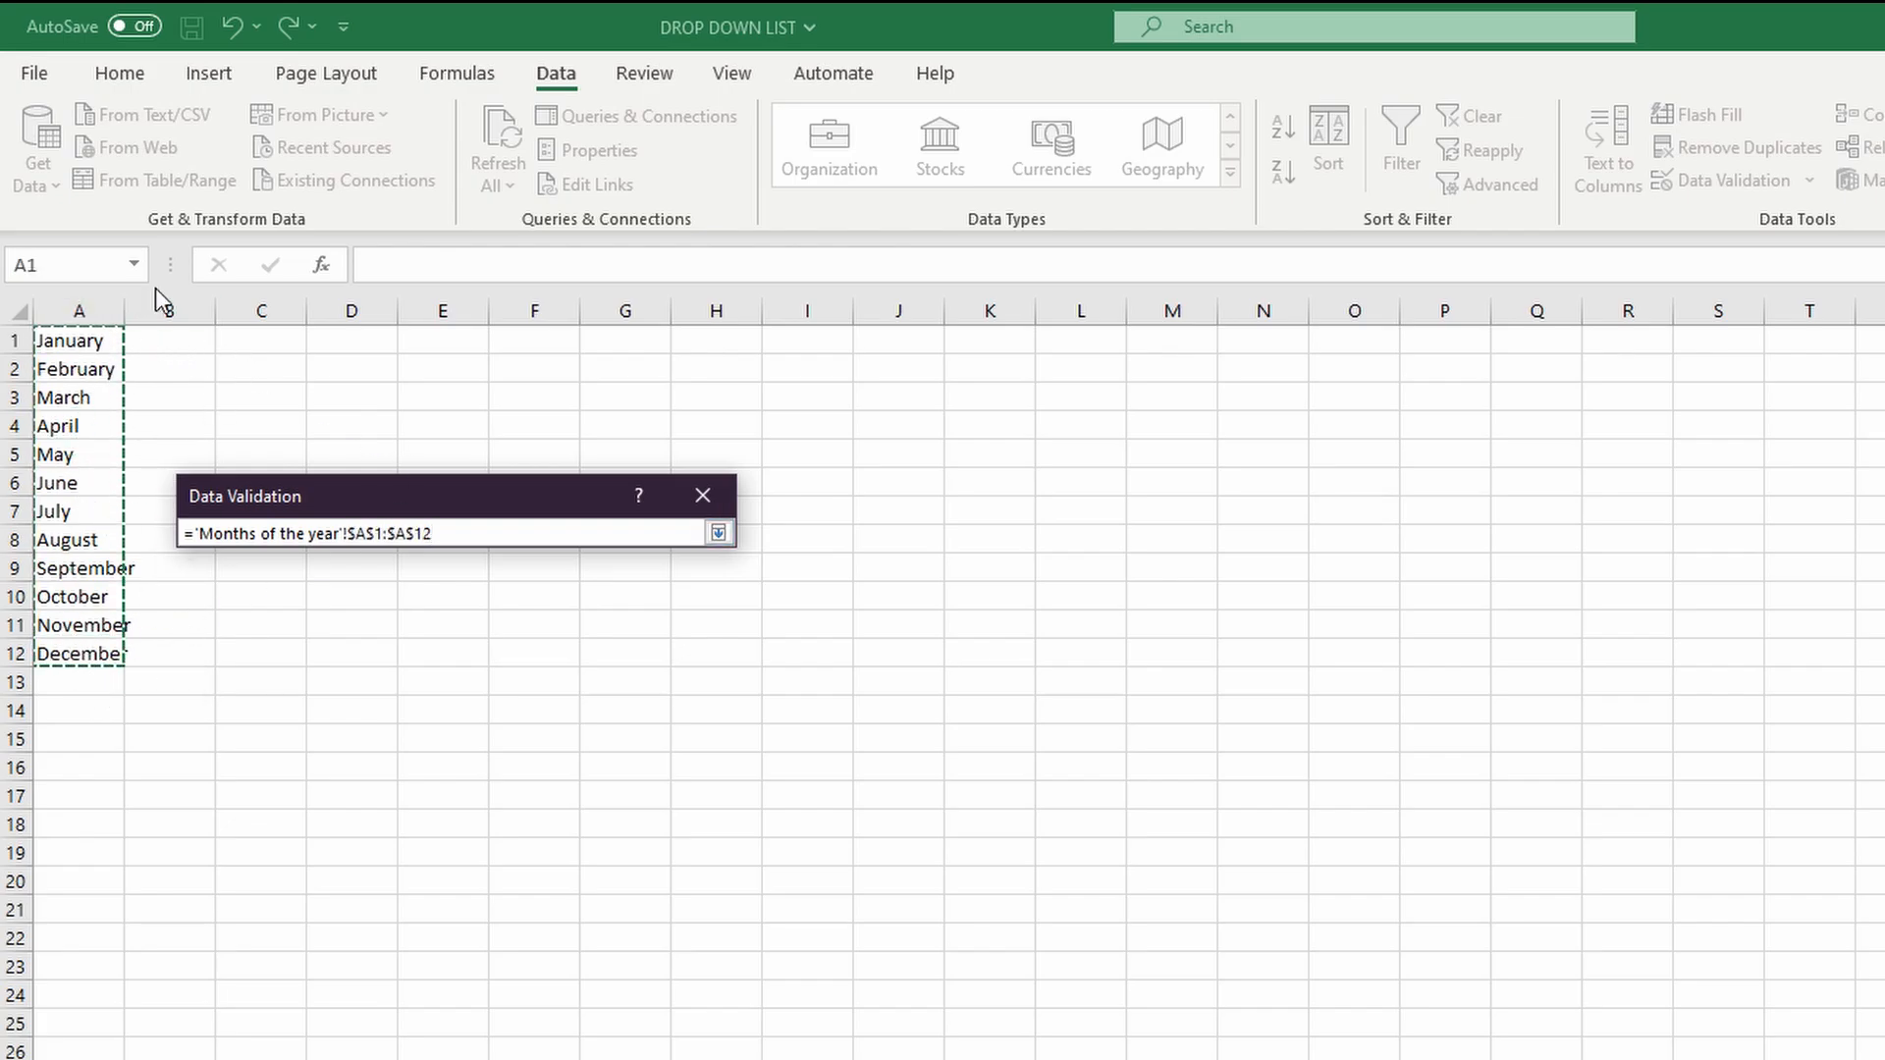
click(719, 533)
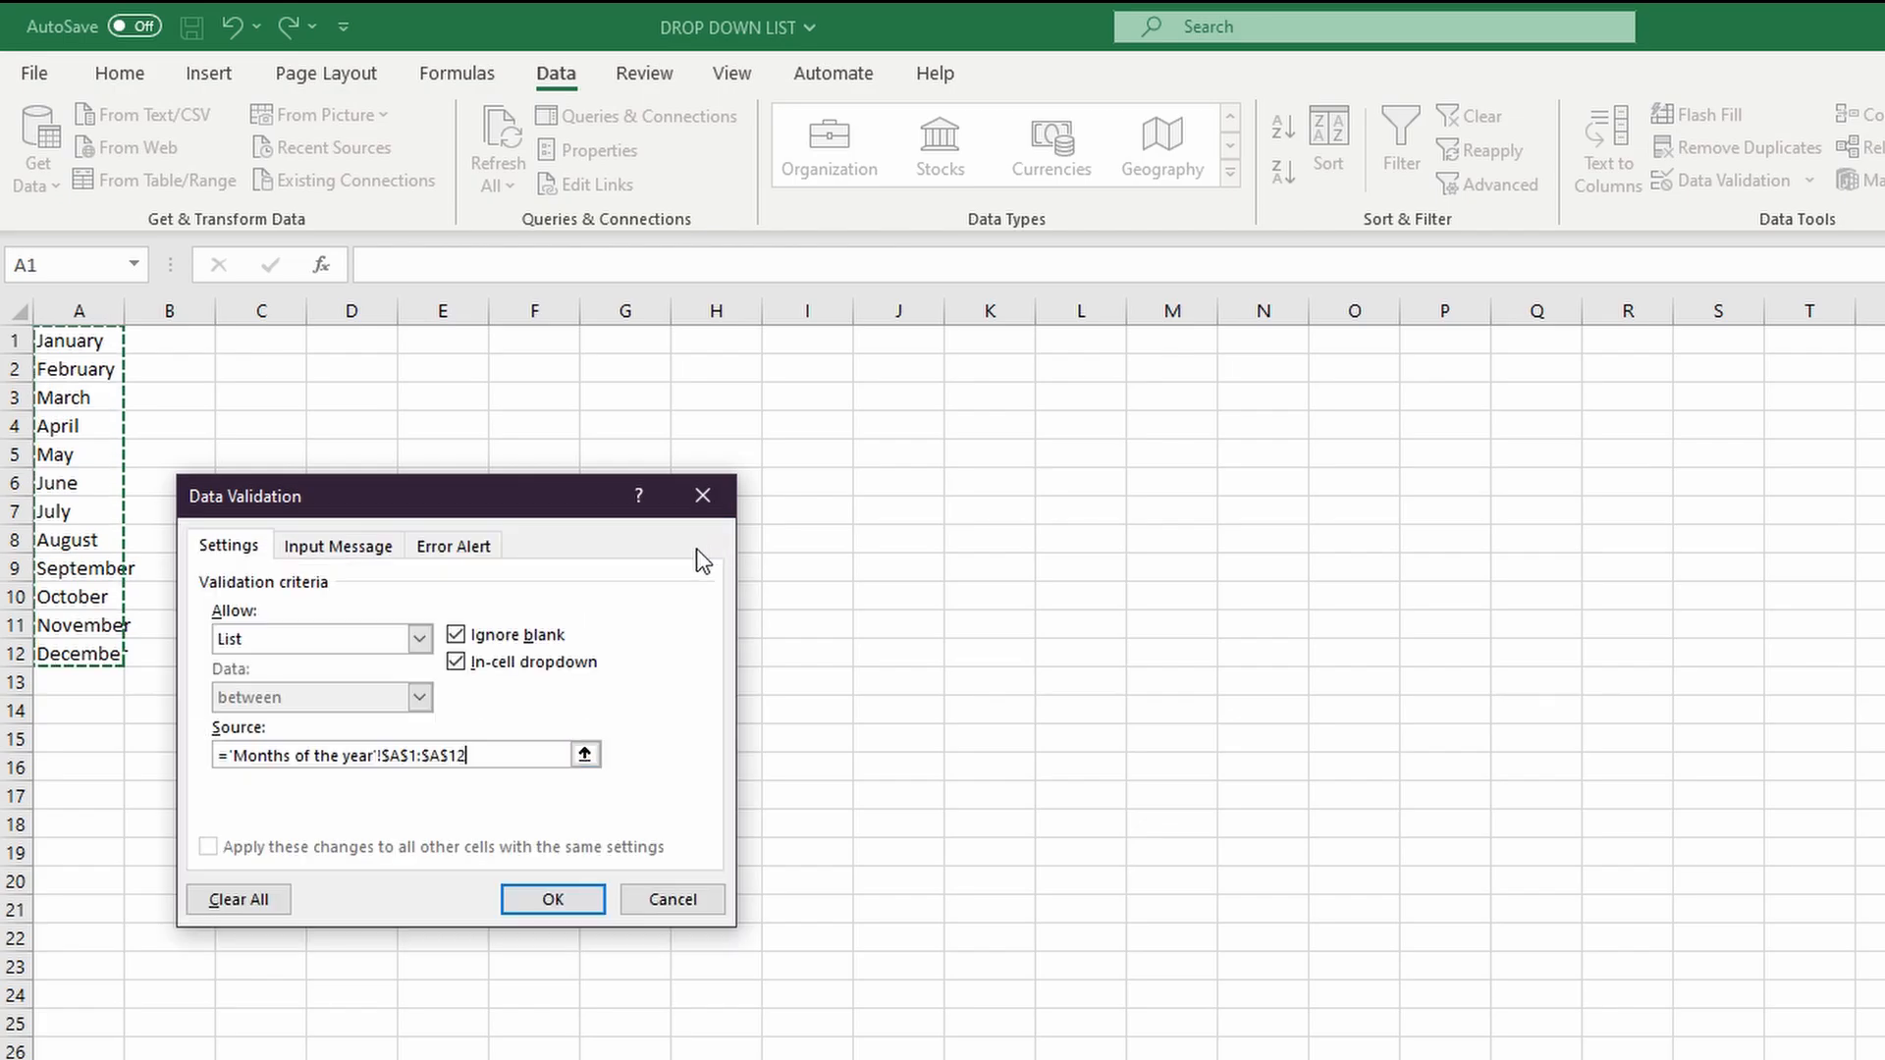
click(551, 901)
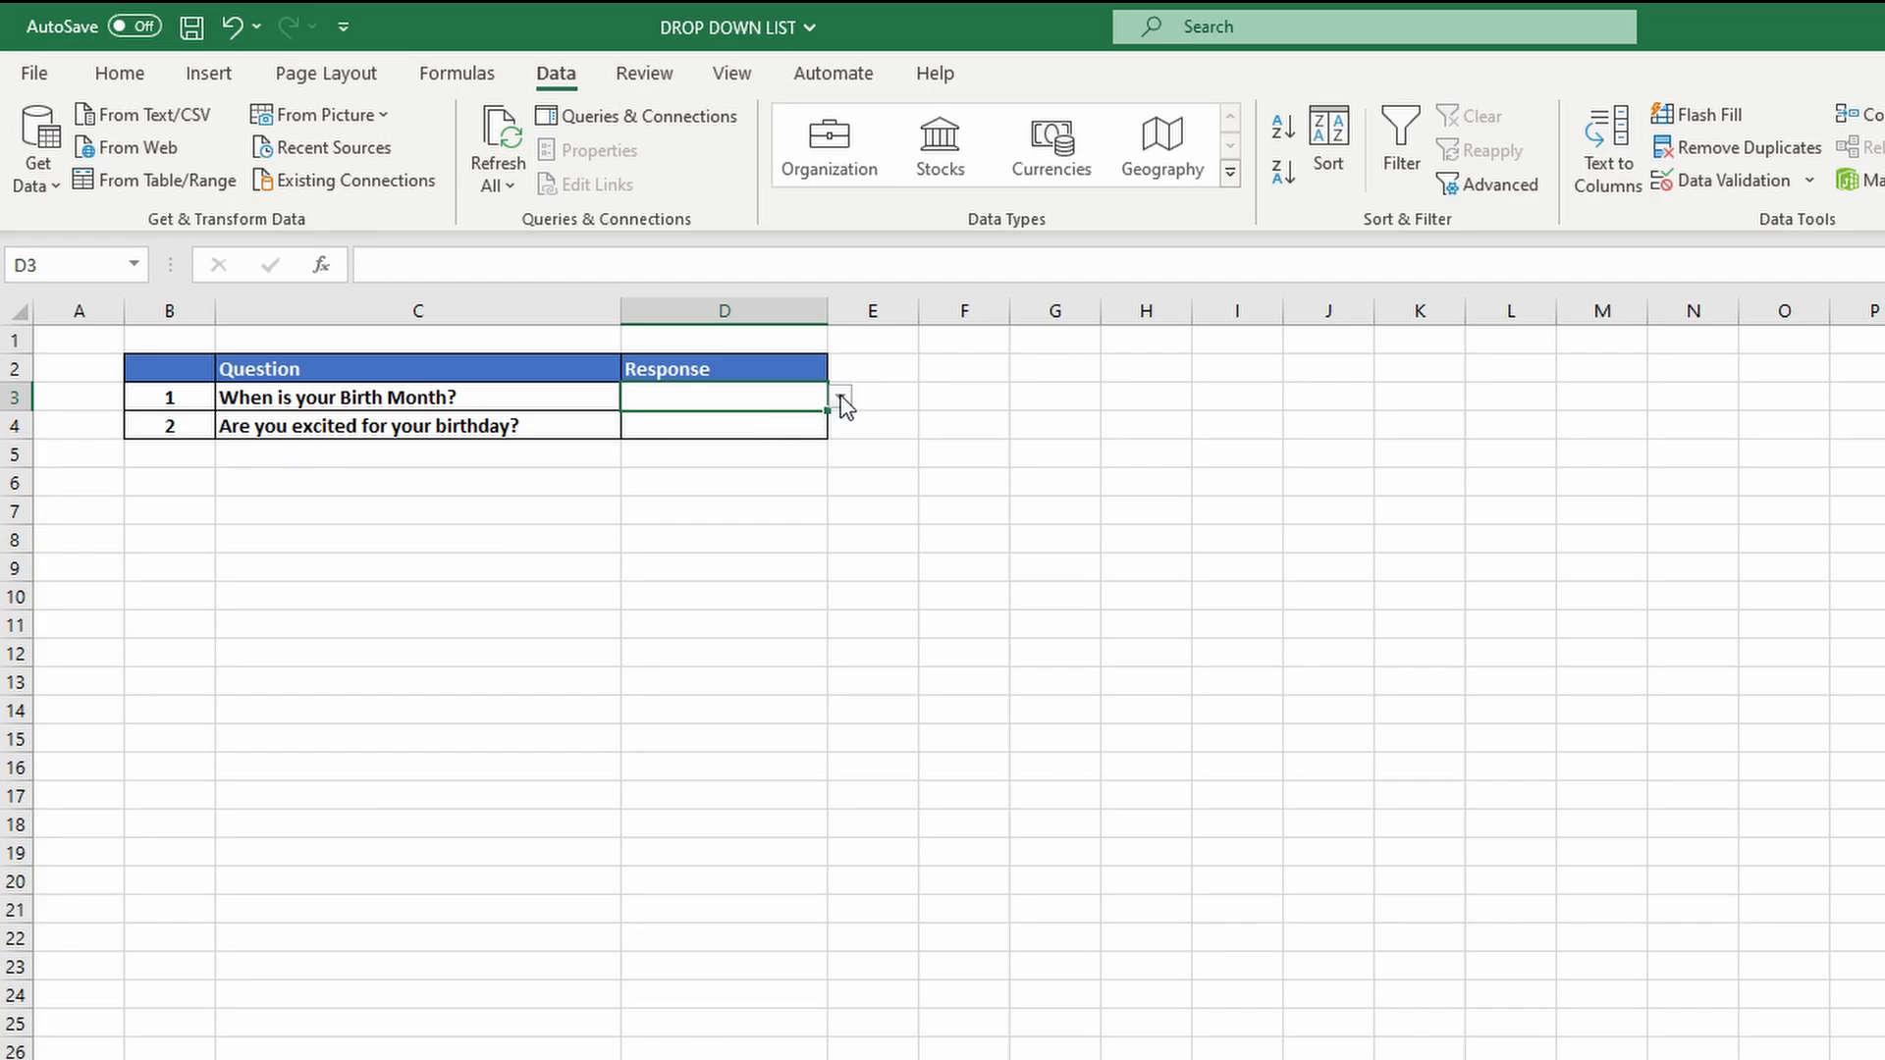
Step: Examine the month options offered in D3's drop-down list without choosing one
click(842, 401)
drag(839, 463, 834, 535)
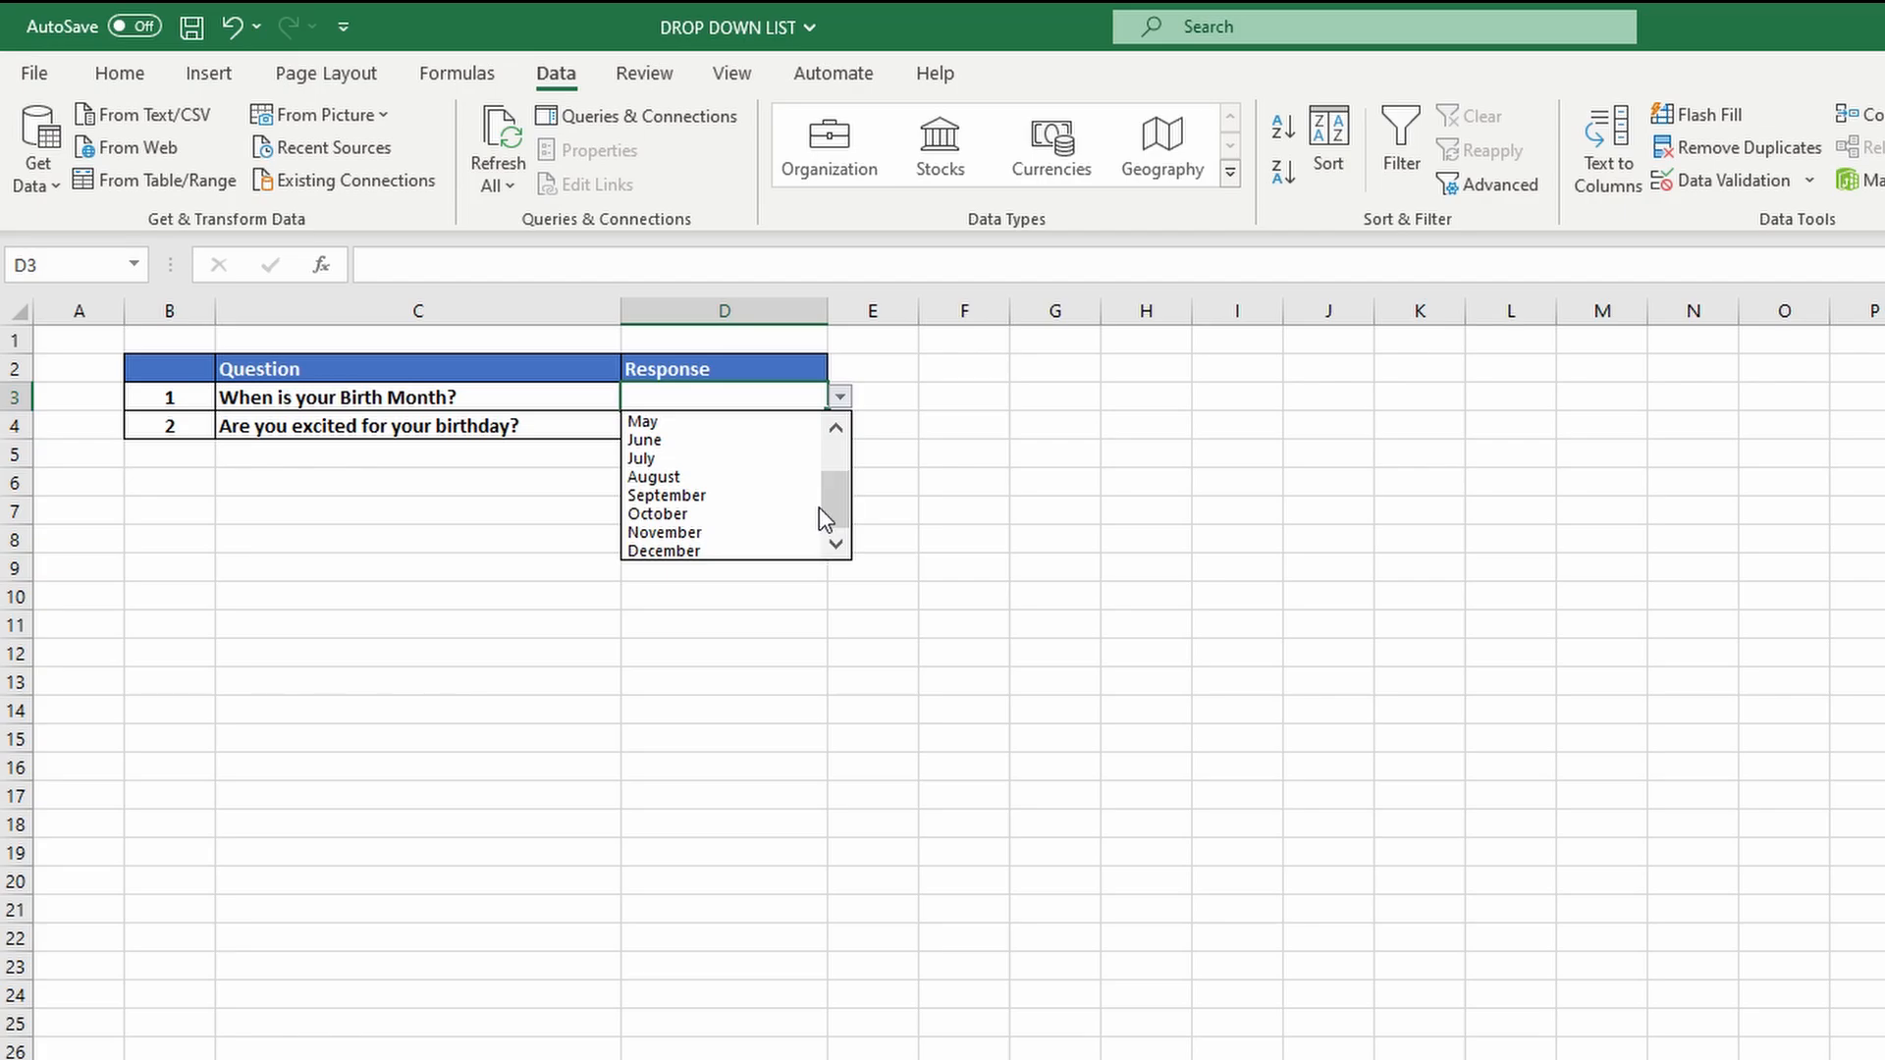
scroll(813, 424, up, 2)
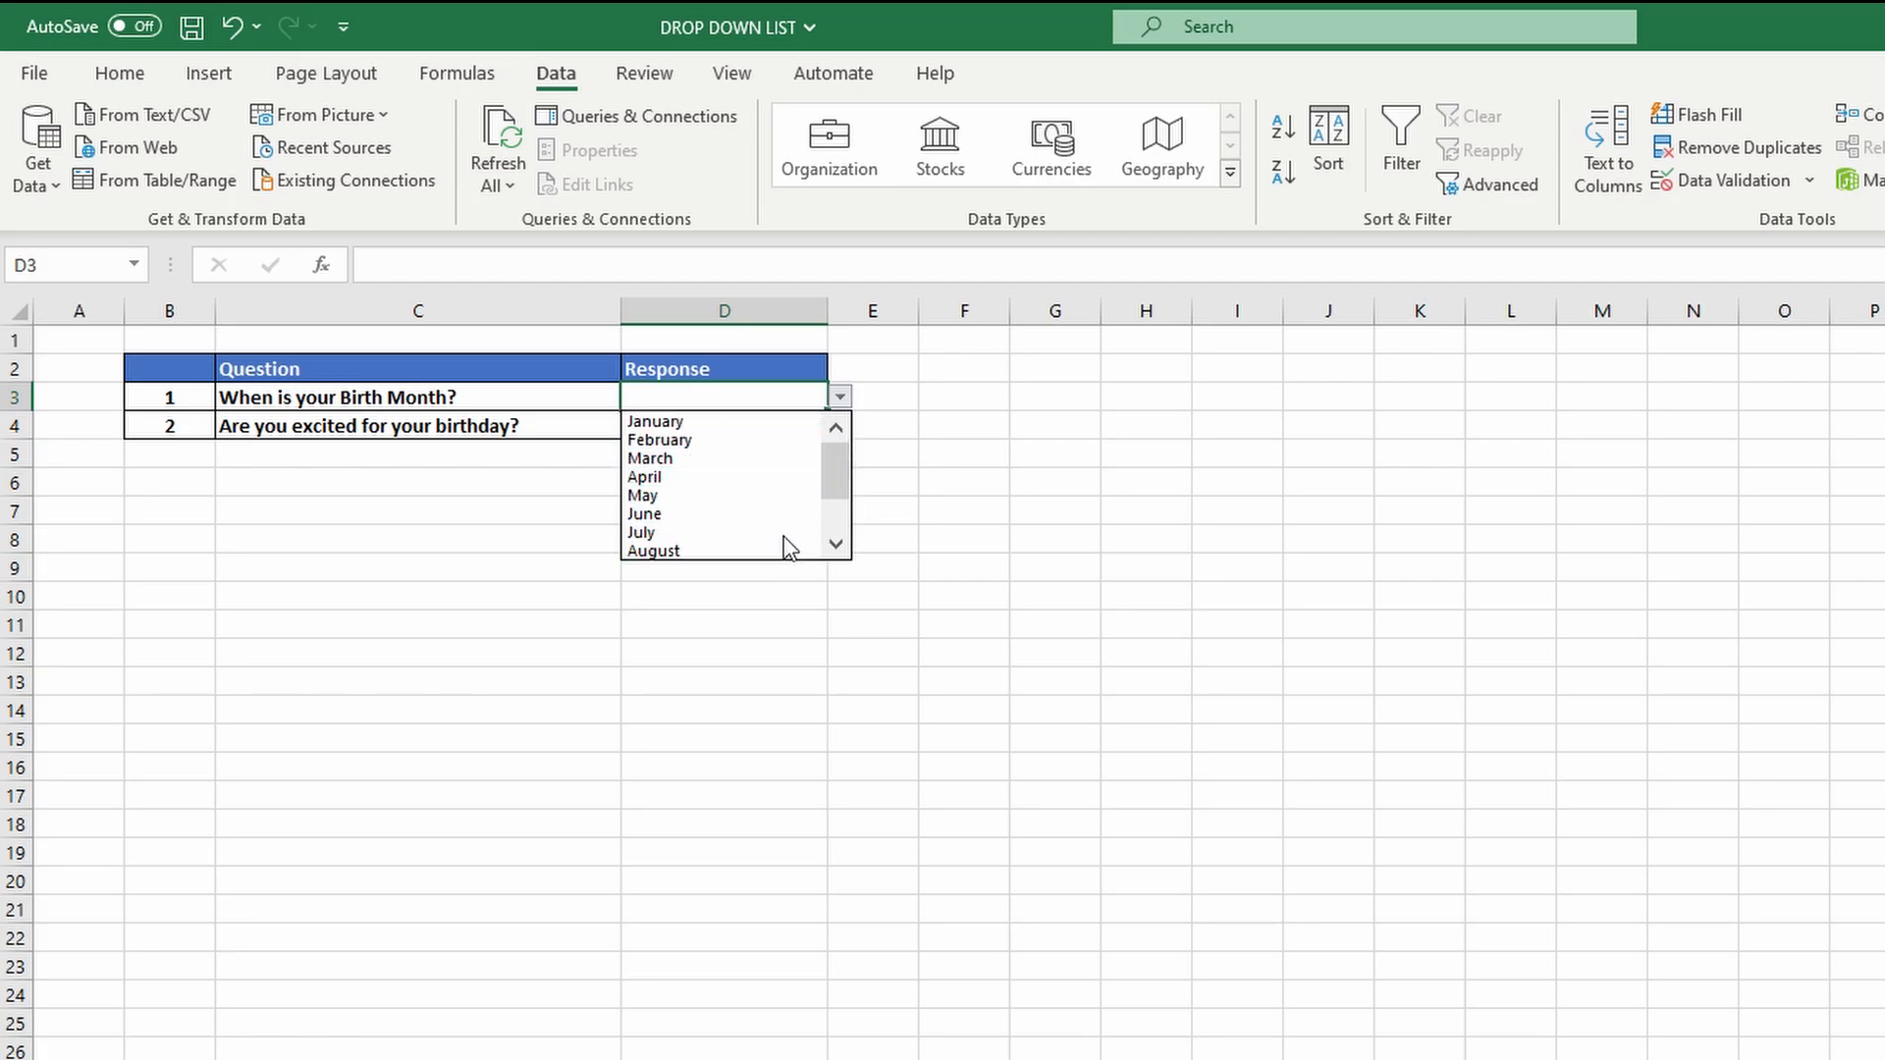
scroll(839, 464, down, 1)
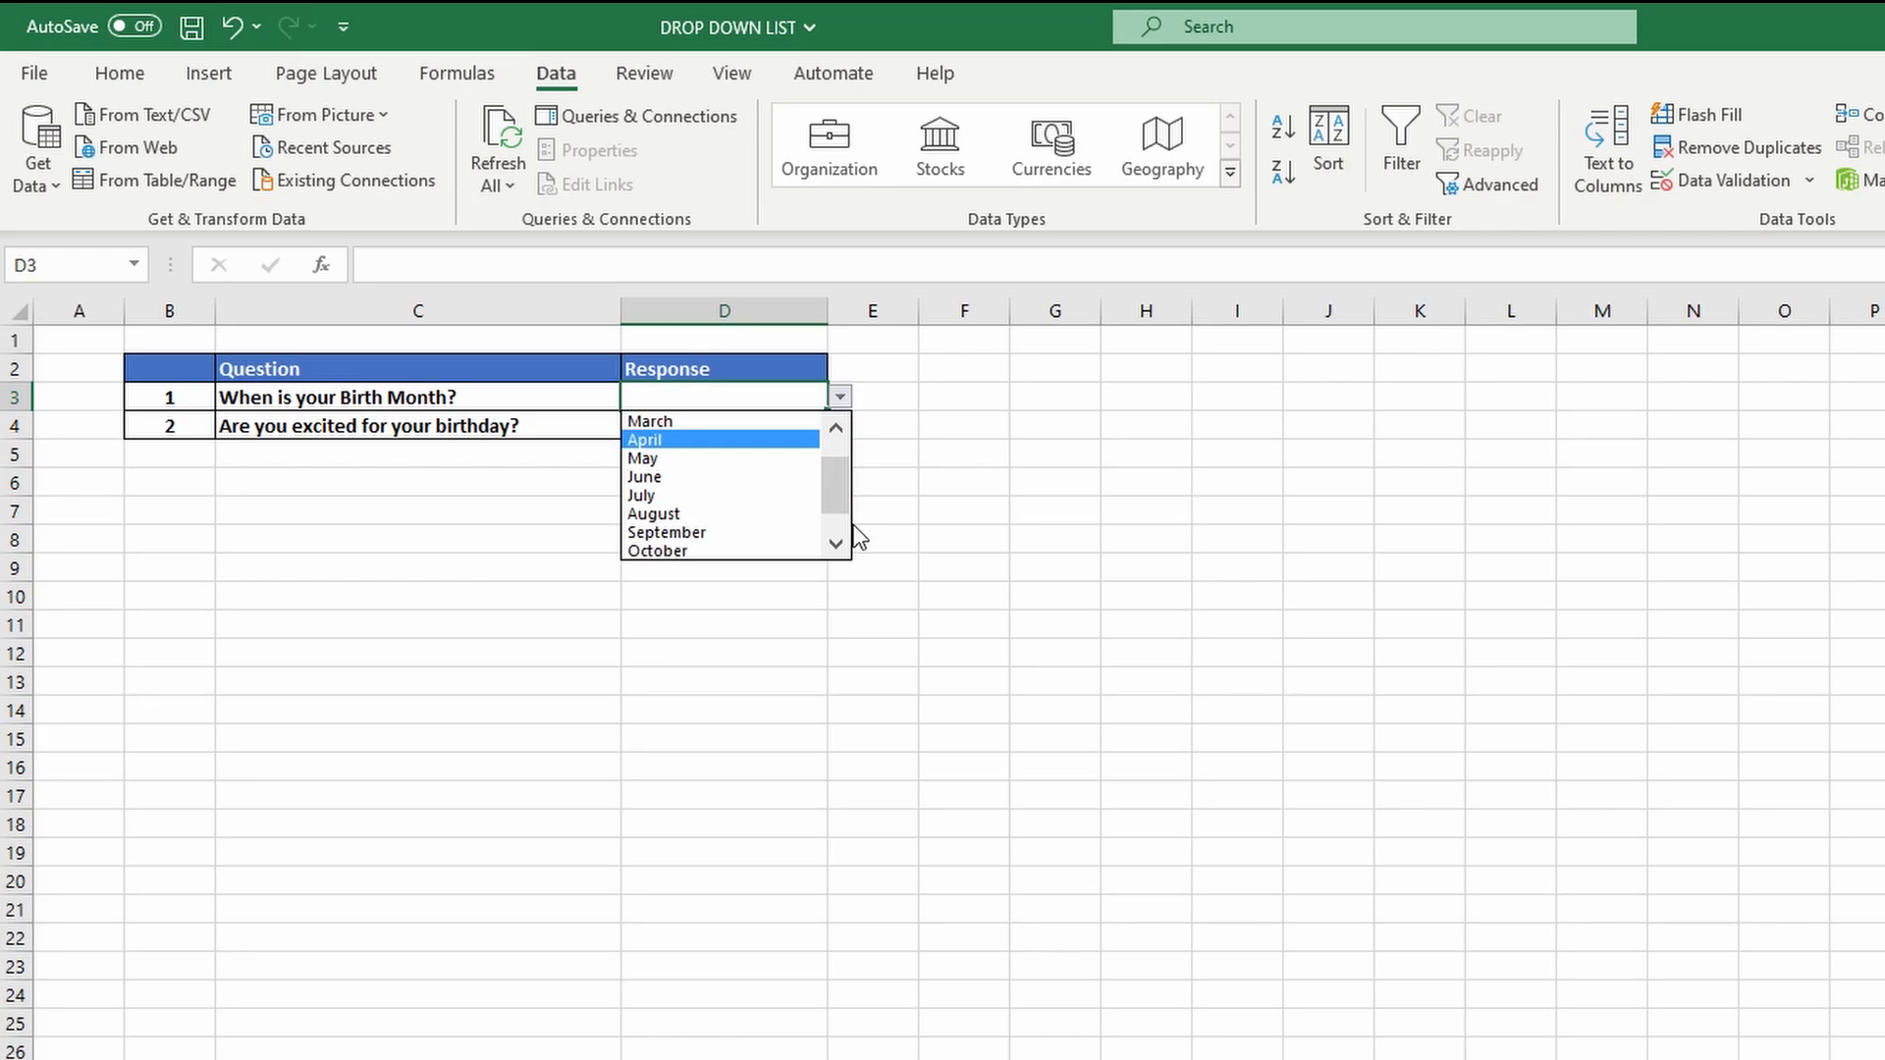
click(891, 468)
Step: Apply list data validation to response cell D4, with the source entries yes, no
click(675, 433)
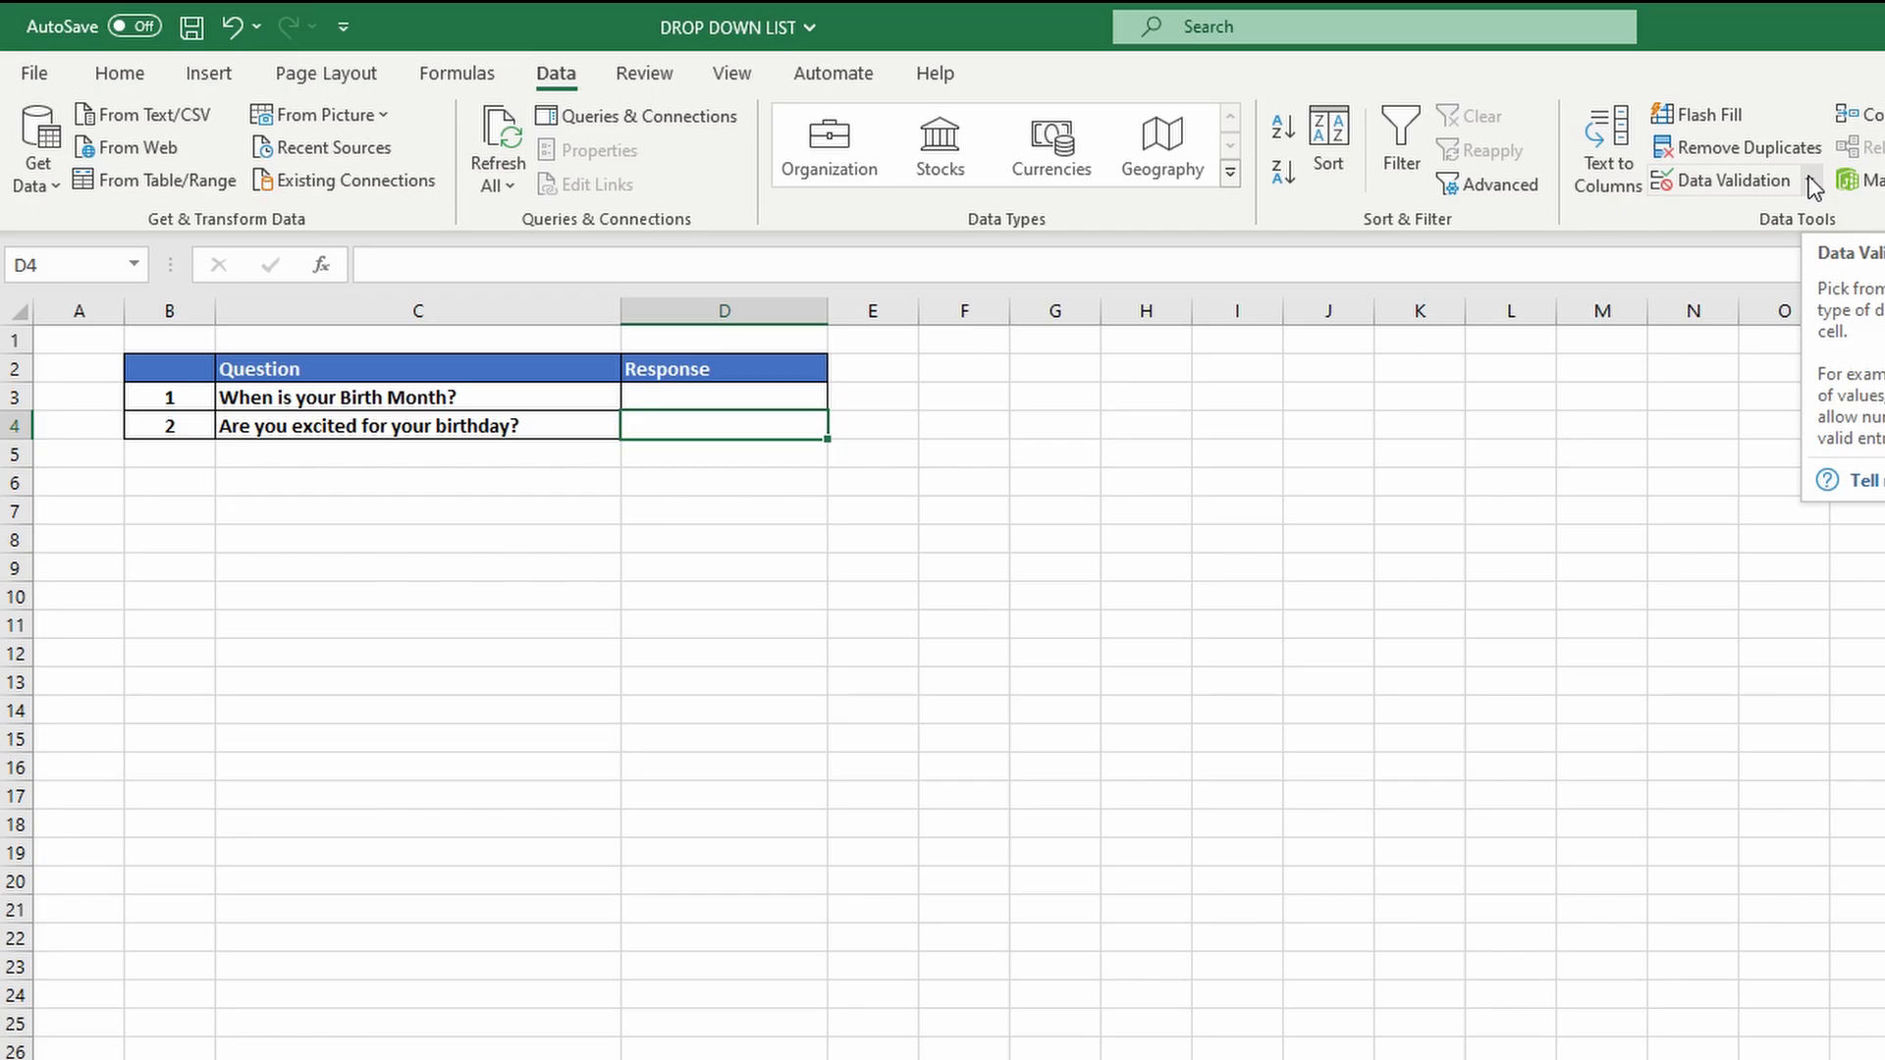
click(1730, 180)
click(373, 640)
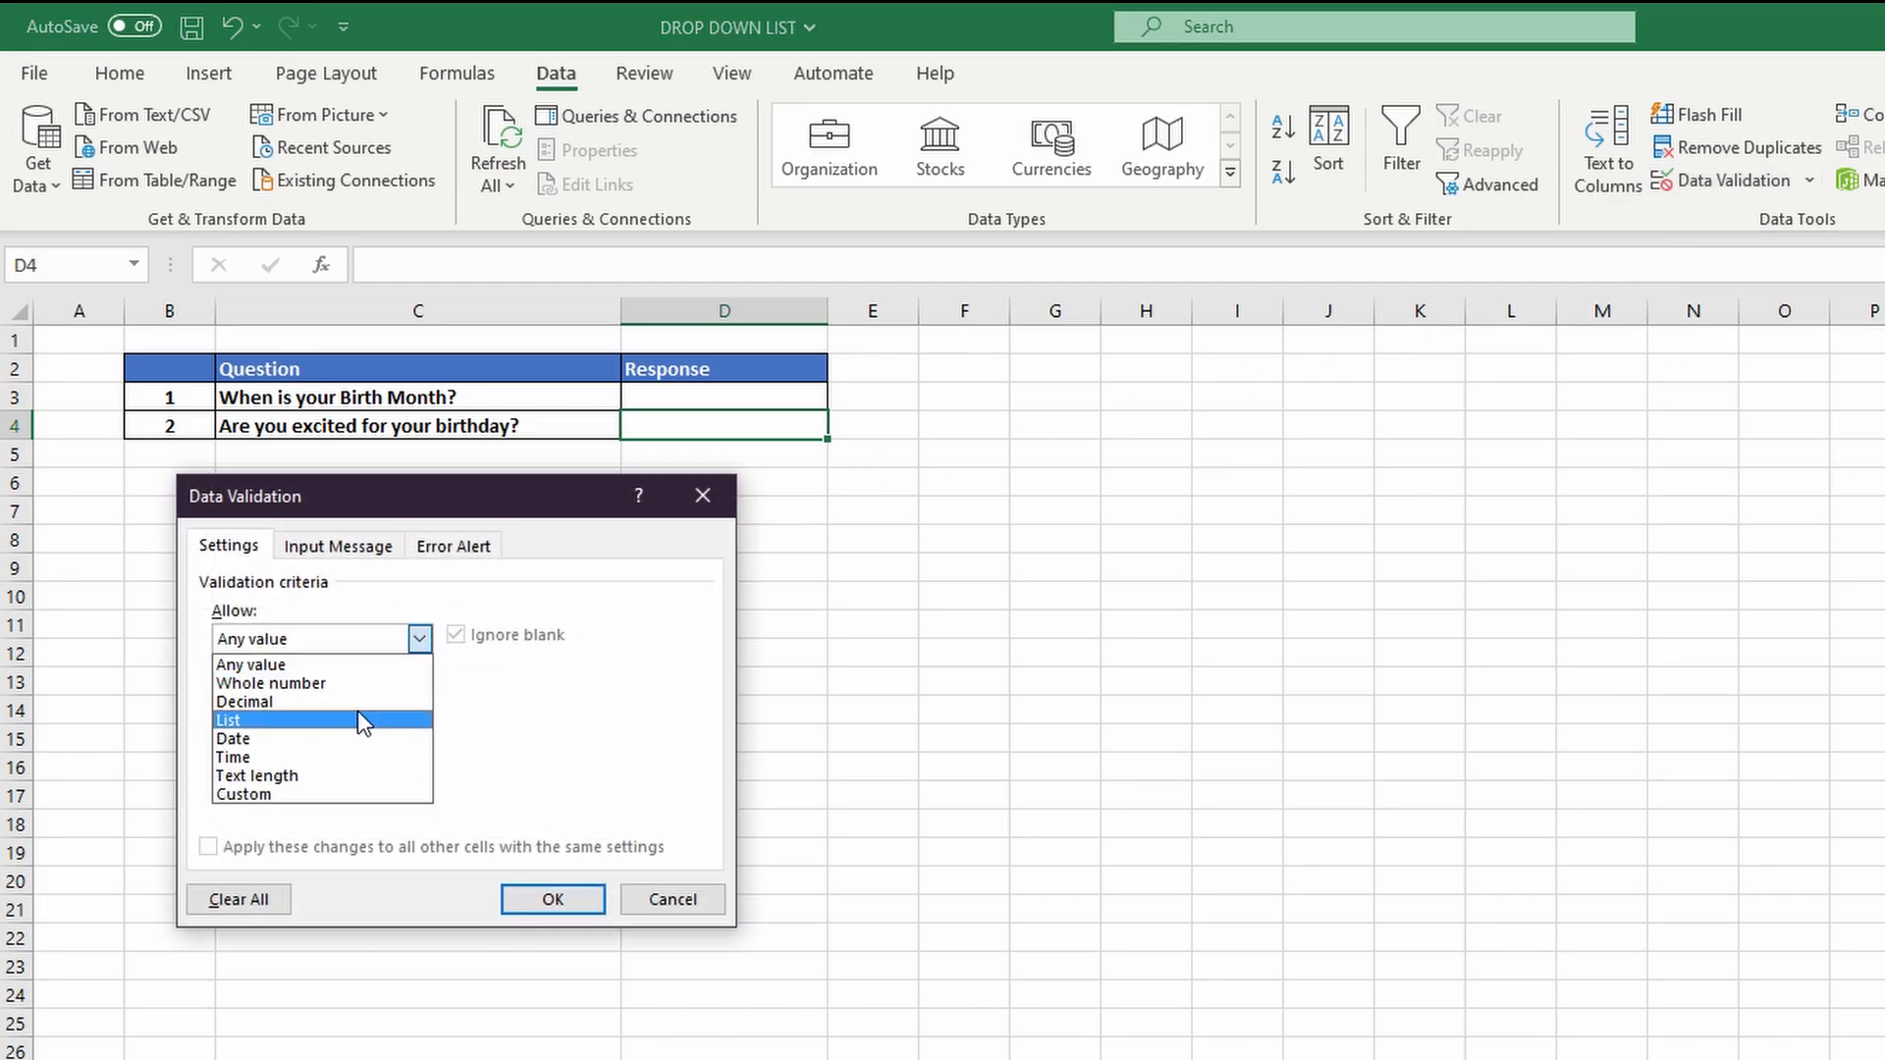
click(363, 720)
click(373, 756)
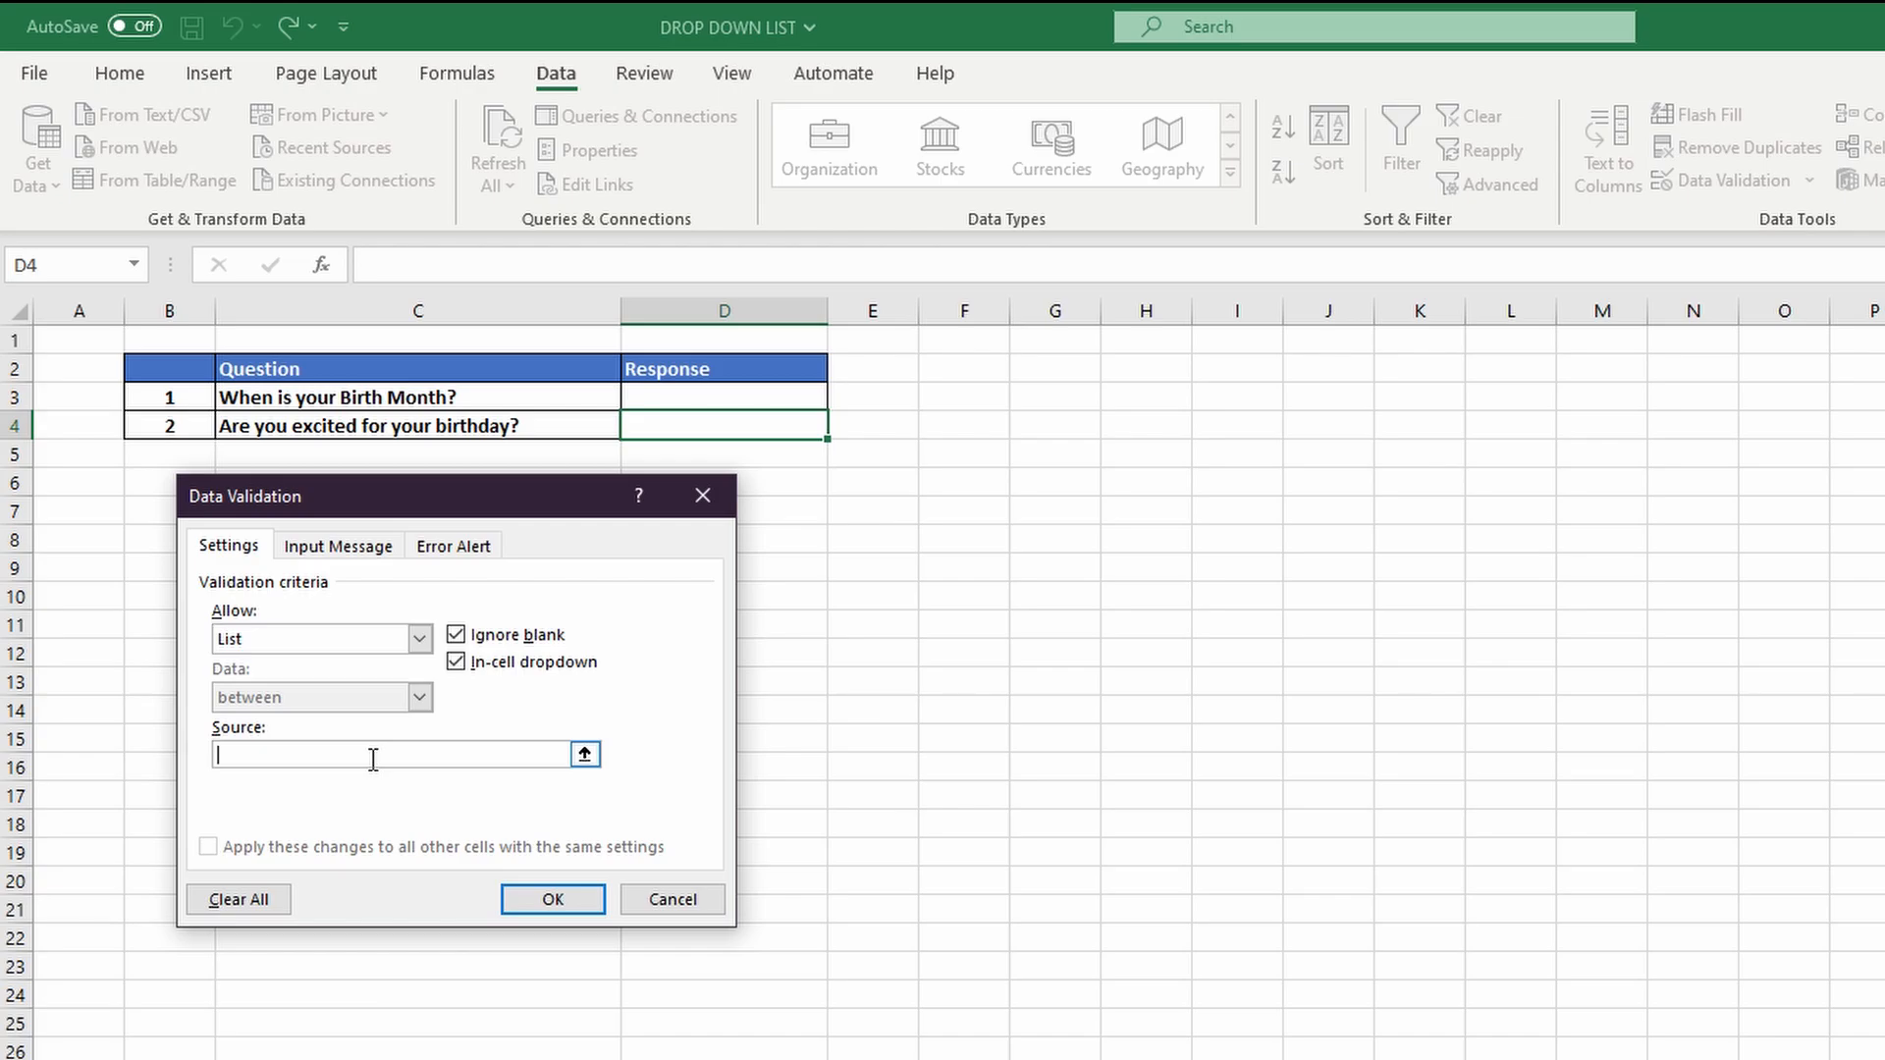
text(YES)
key(BackSpace)
key(BackSpace)
text(yes, no)
click(553, 901)
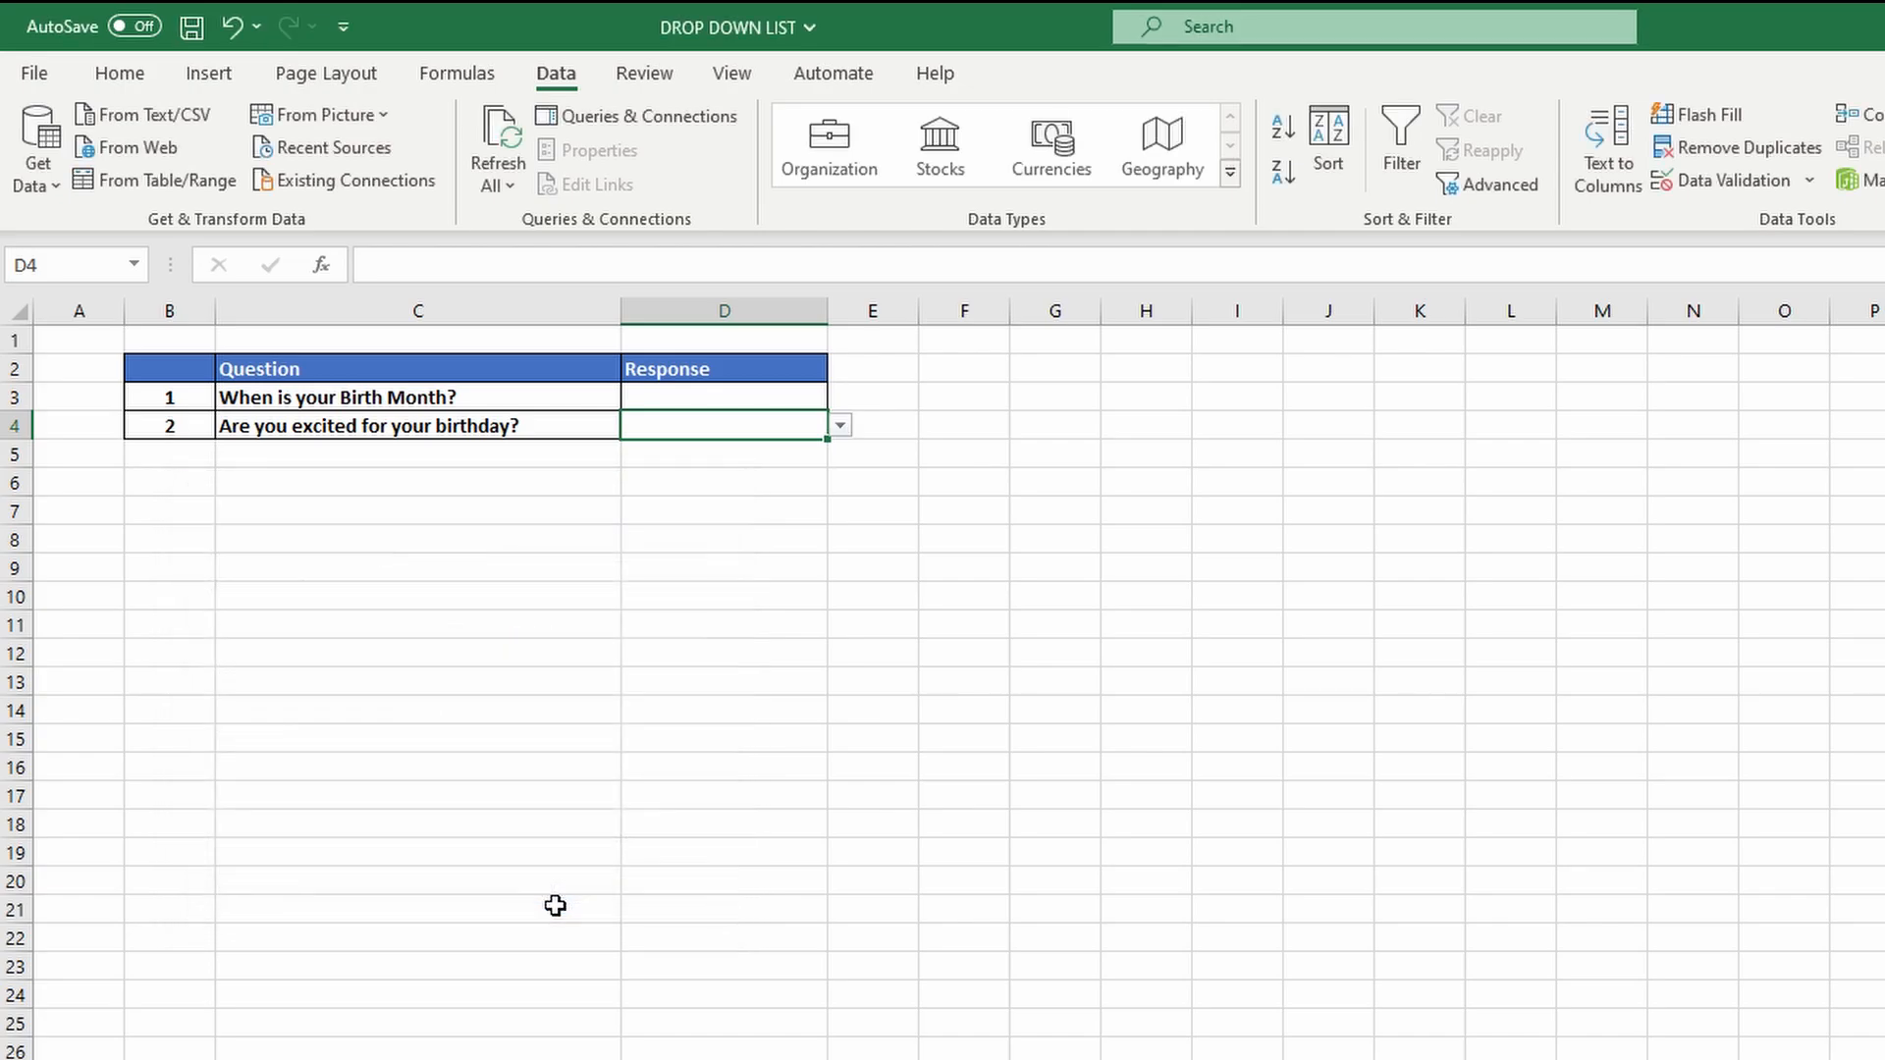
Step: Choose yes as the response in D4 and February as the birth month in D3 from their drop-down lists
click(844, 429)
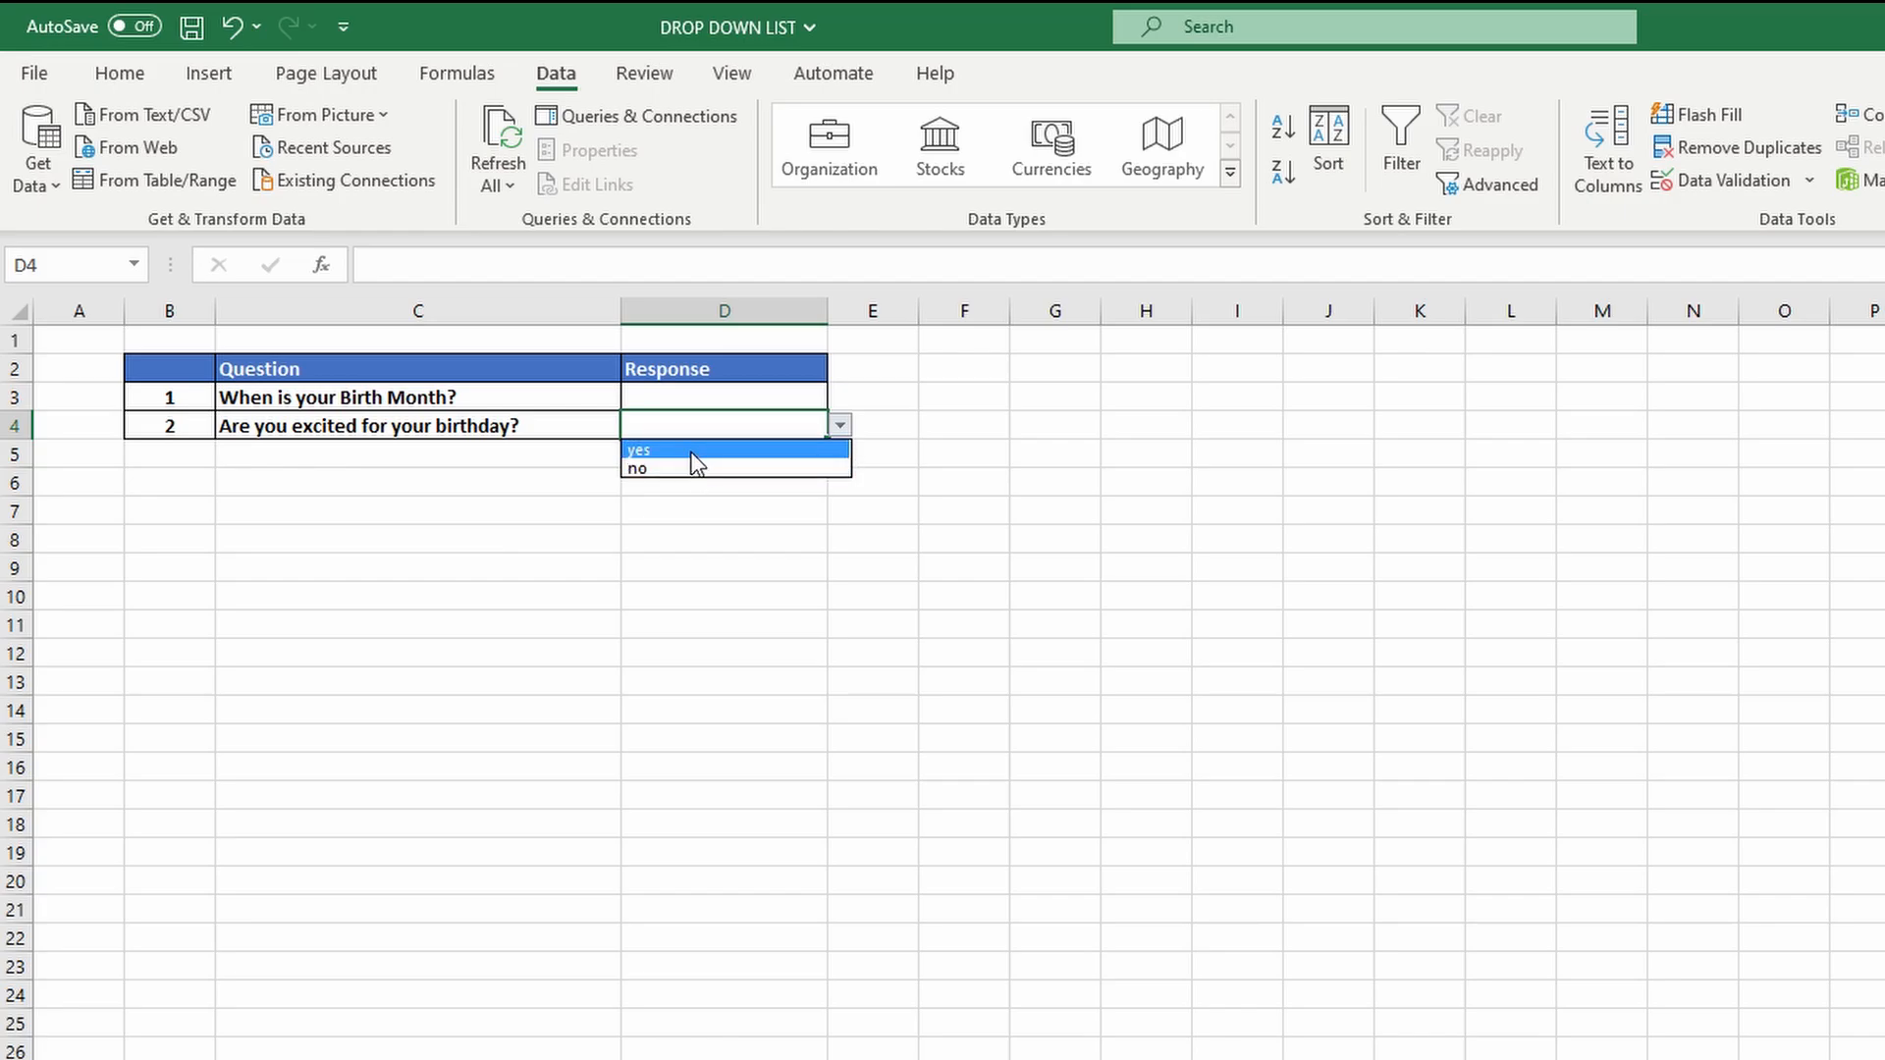
click(687, 451)
click(801, 398)
click(841, 396)
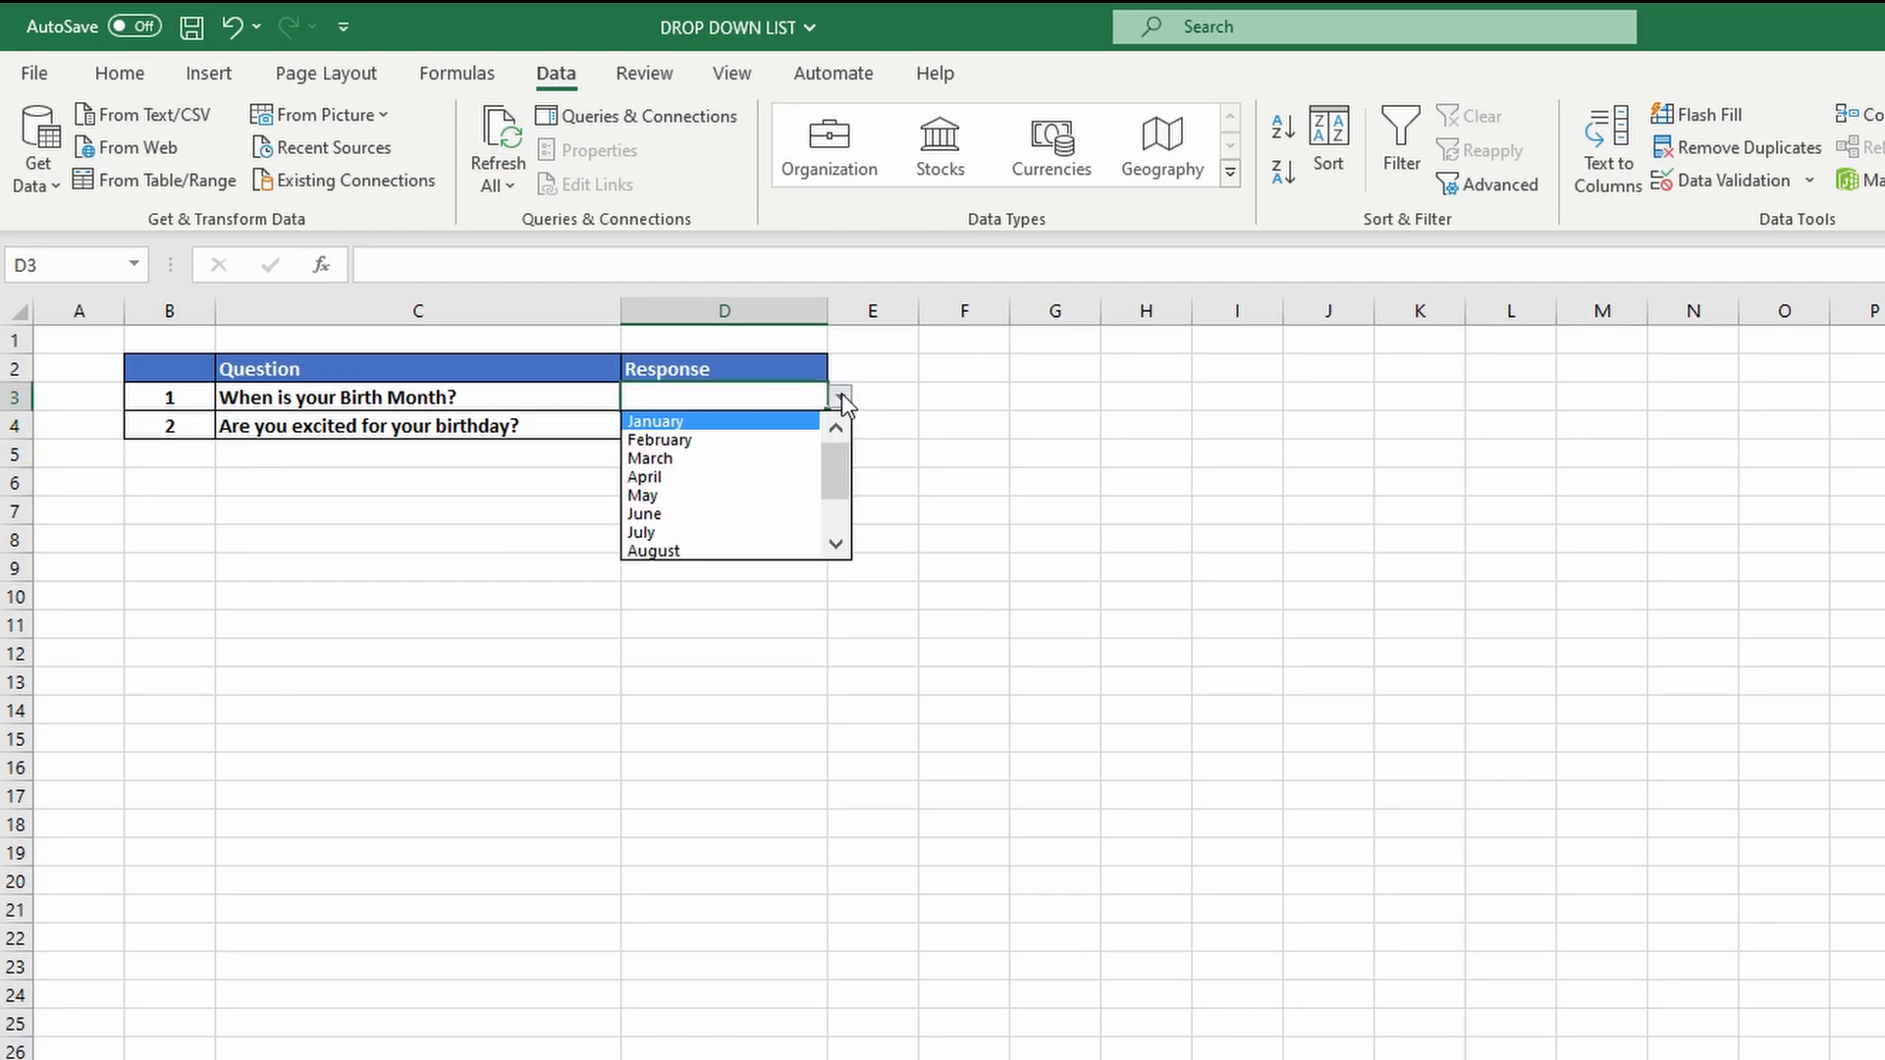
click(751, 451)
click(791, 539)
click(725, 488)
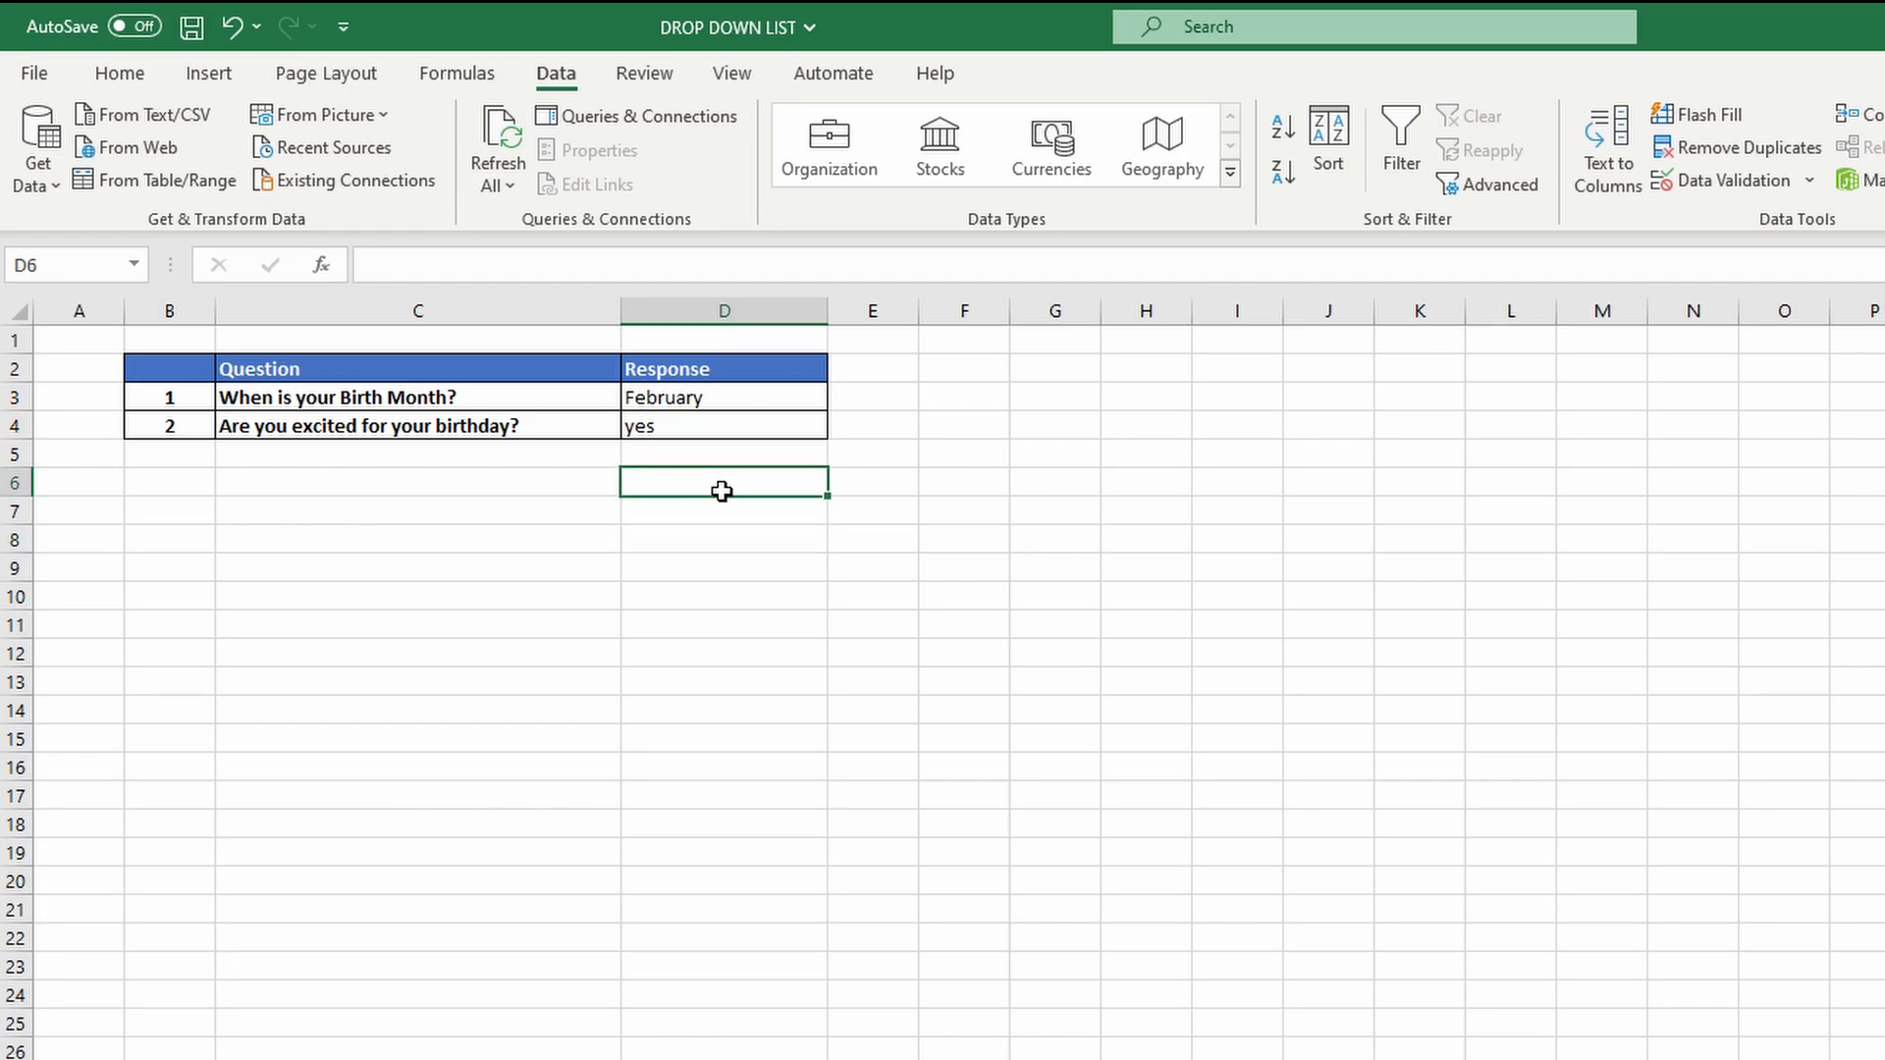